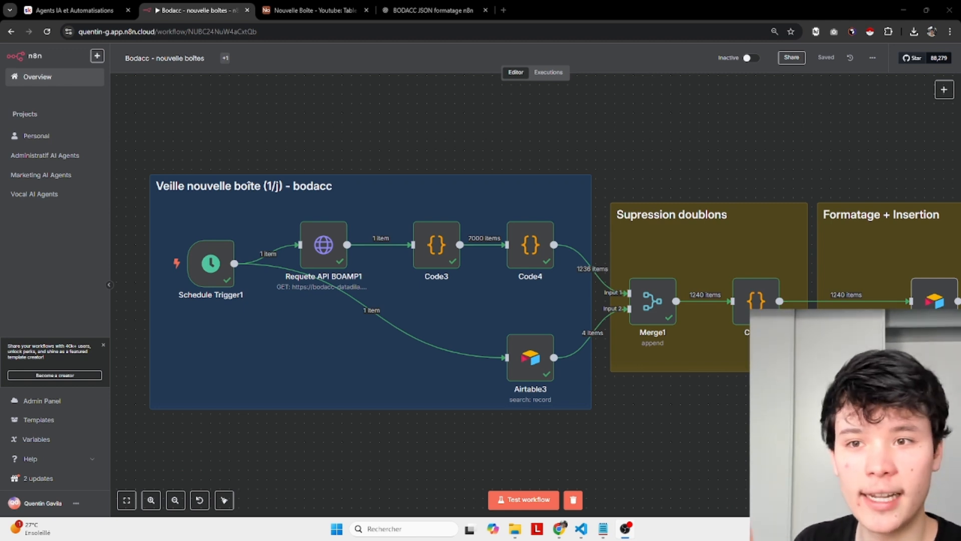
Run the Bodacc - nouvelles boîtes workflow to collect new companies and insert them into Airtable.
{"action": "left_click", "coordinate": [510, 501]}
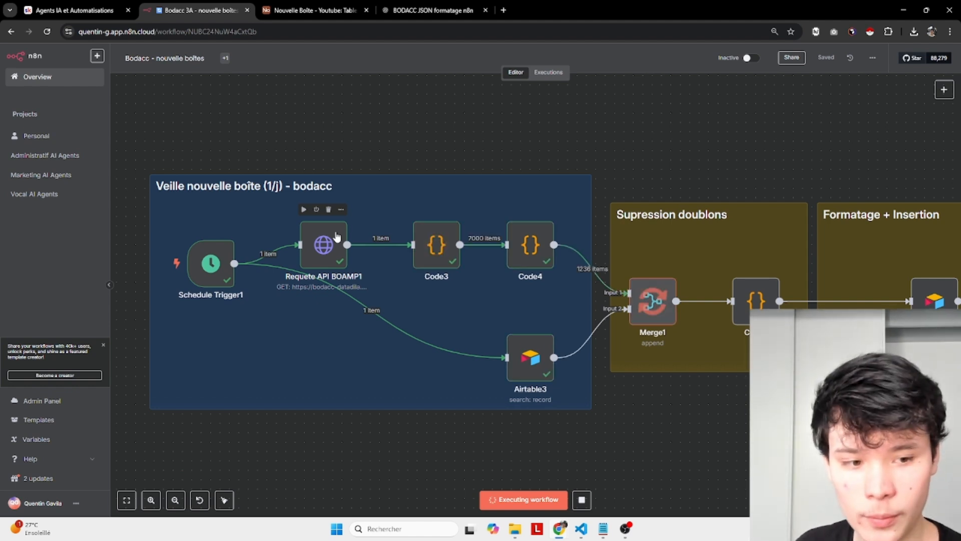
{"action": "scroll", "coordinate": [601, 134], "scroll_direction": "right", "scroll_amount": 3}
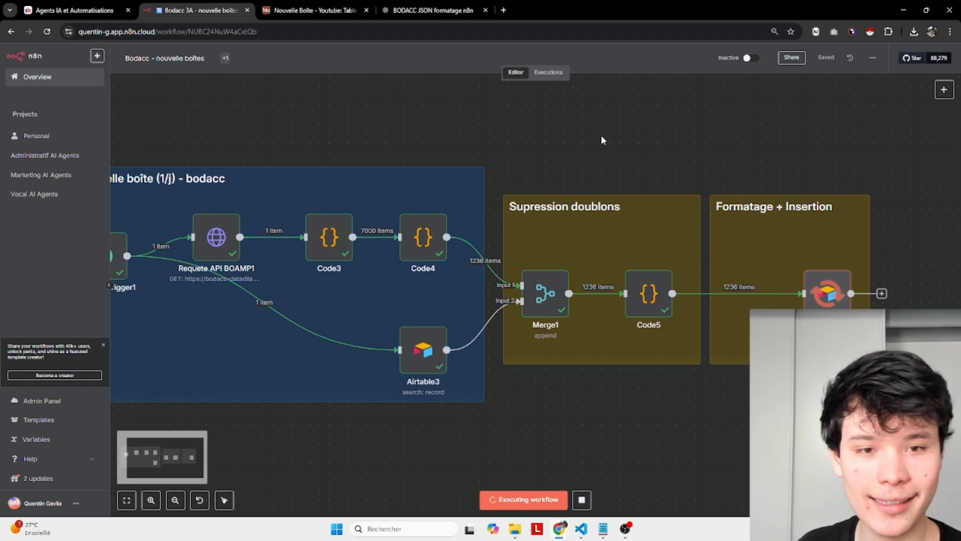
Examine the records being inserted into the Nouvelle Boîte - Youtube base in Airtable, checking their columns and the workflow's progress.
{"action": "left_click", "coordinate": [350, 10]}
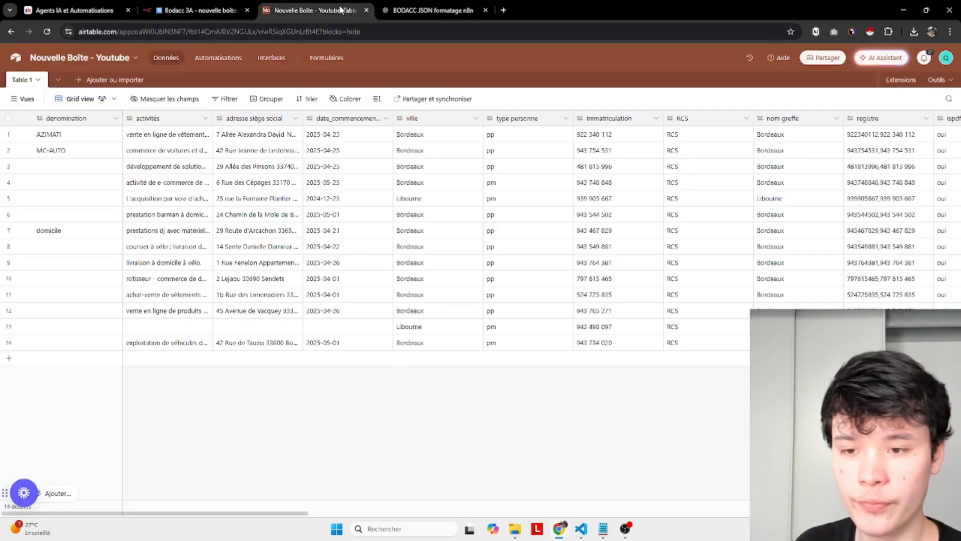
{"action": "scroll", "coordinate": [242, 232], "scroll_direction": "down", "scroll_amount": 3}
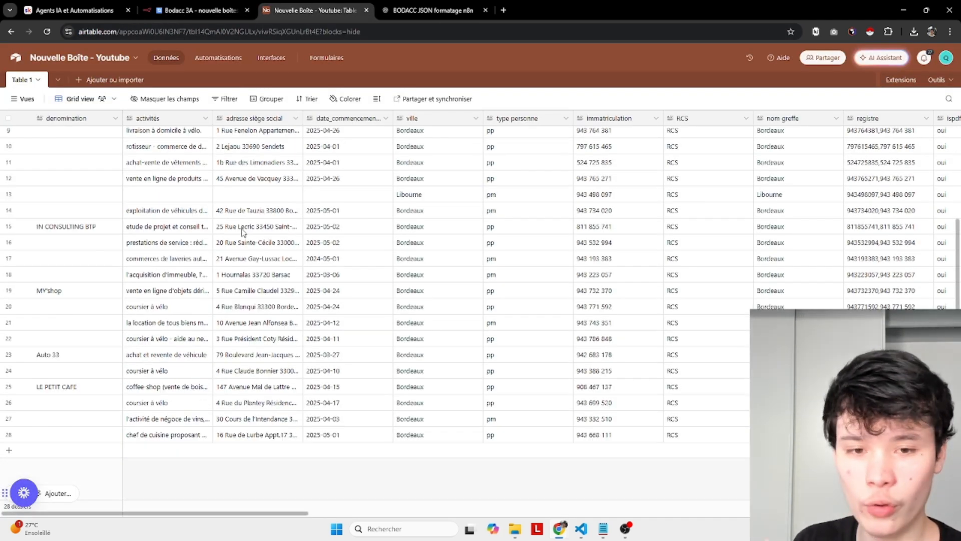
{"action": "scroll", "coordinate": [243, 233], "scroll_direction": "down", "scroll_amount": 1}
{"action": "scroll", "coordinate": [241, 239], "scroll_direction": "down", "scroll_amount": 1}
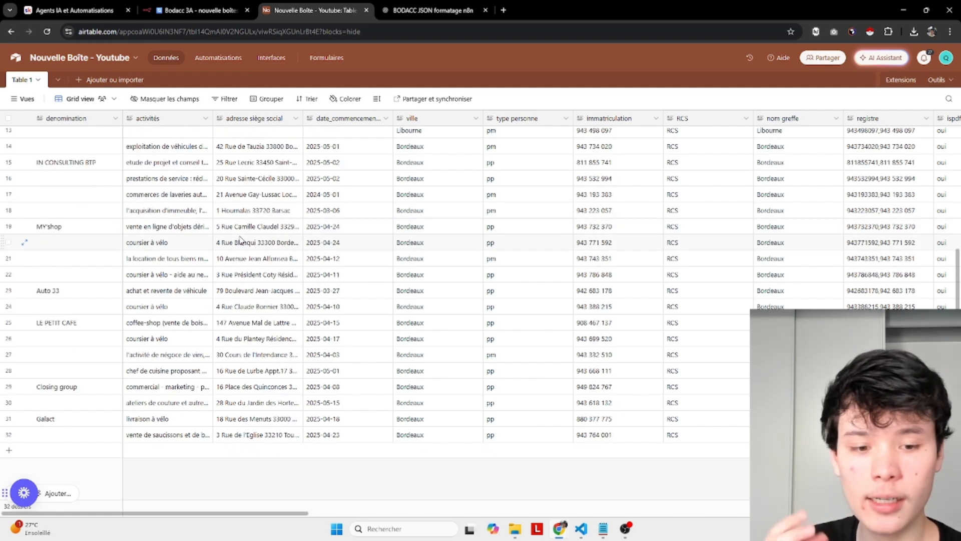
{"action": "left_click", "coordinate": [168, 8]}
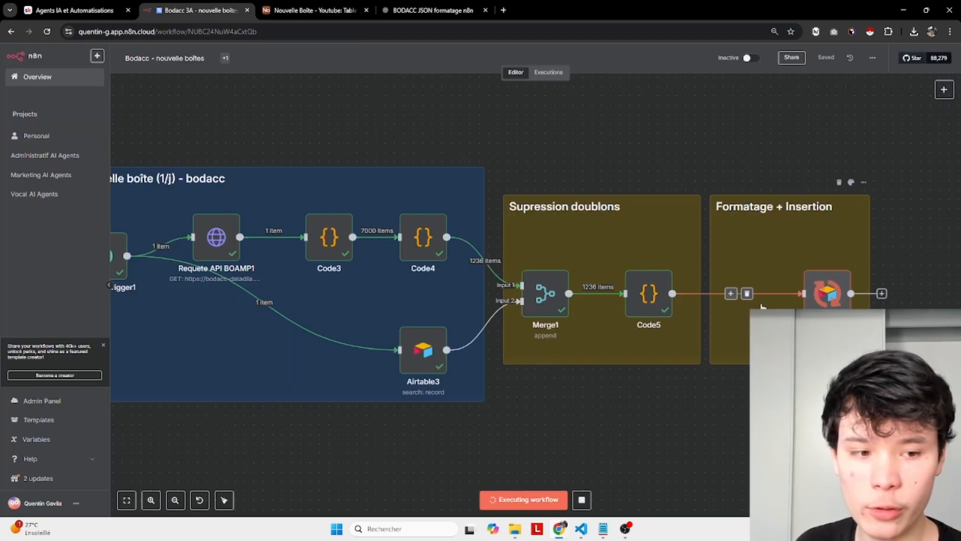
{"action": "left_click", "coordinate": [312, 9]}
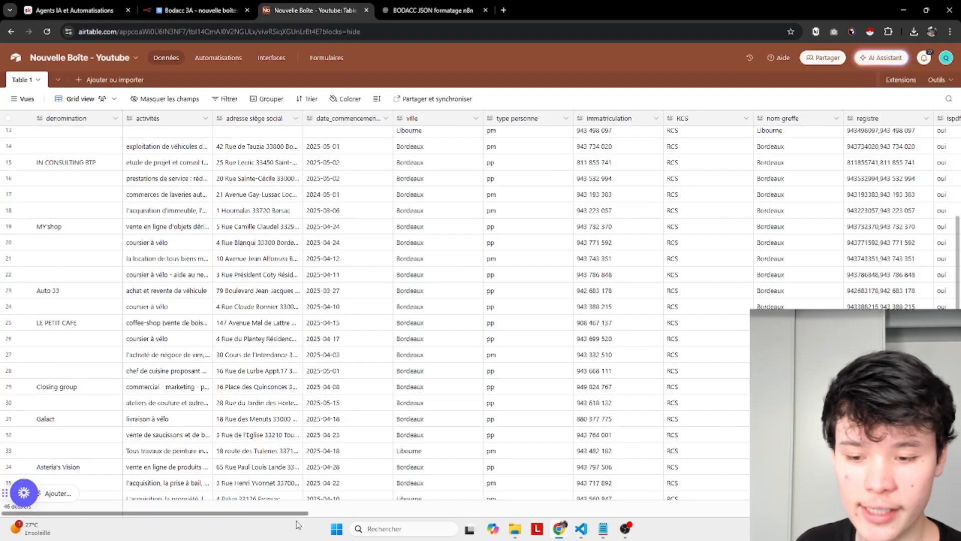
{"action": "left_click_drag", "start_coordinate": [243, 517], "coordinate": [657, 514]}
{"action": "left_click_drag", "start_coordinate": [750, 514], "coordinate": [94, 502]}
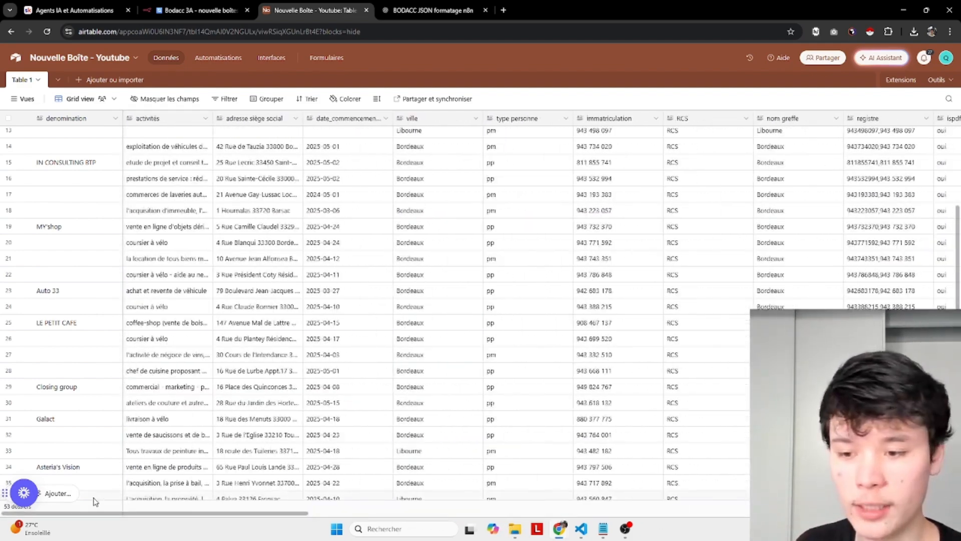
{"action": "scroll", "coordinate": [239, 286], "scroll_direction": "down", "scroll_amount": 4}
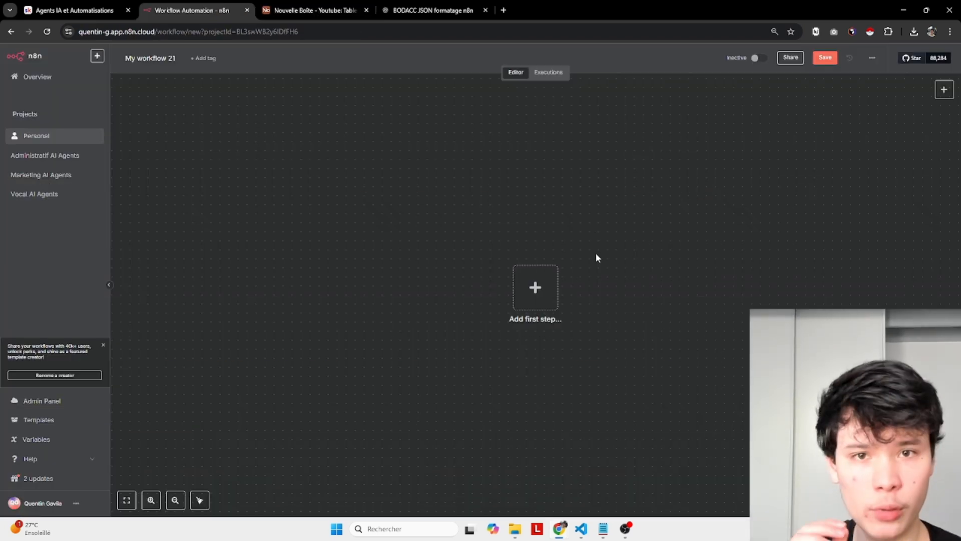
Add a Schedule Trigger as the new workflow's first node, keeping its daily run at midnight.
{"action": "left_click", "coordinate": [944, 90]}
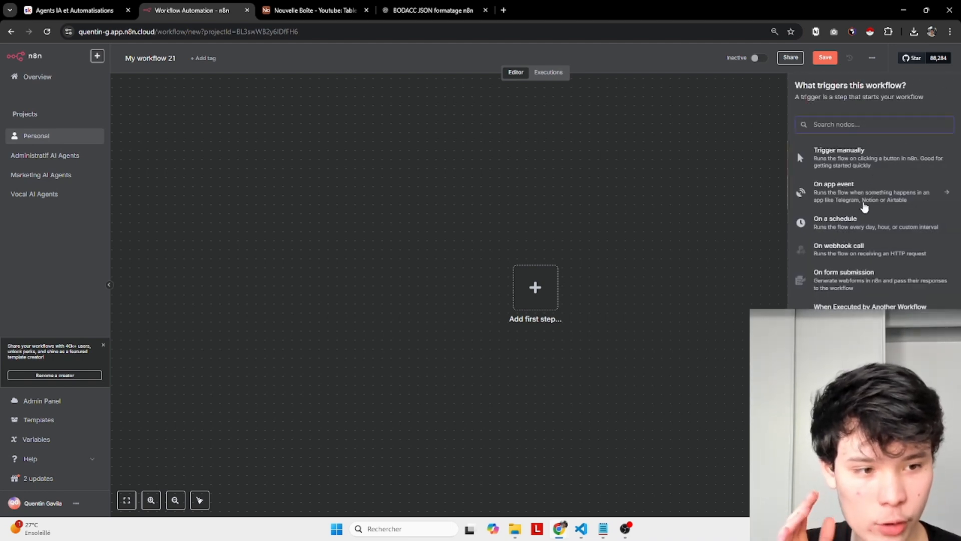
{"action": "left_click", "coordinate": [857, 228]}
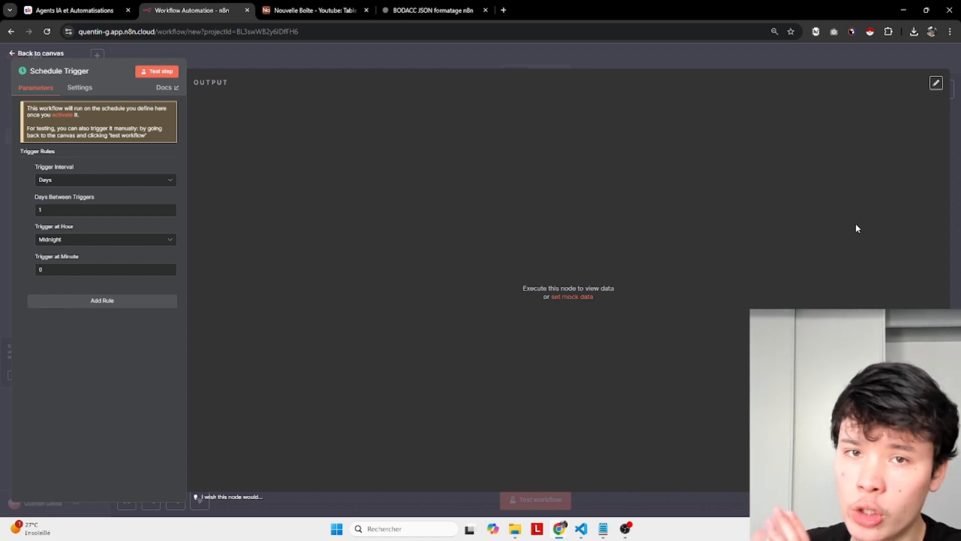
{"action": "left_click", "coordinate": [574, 55]}
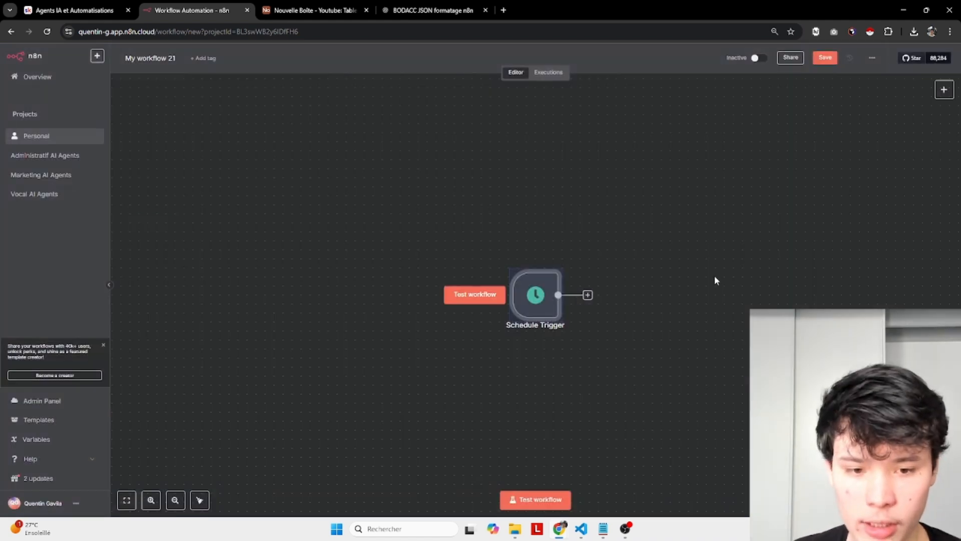
{"action": "key", "text": "F2"}
{"action": "left_click", "coordinate": [565, 244]}
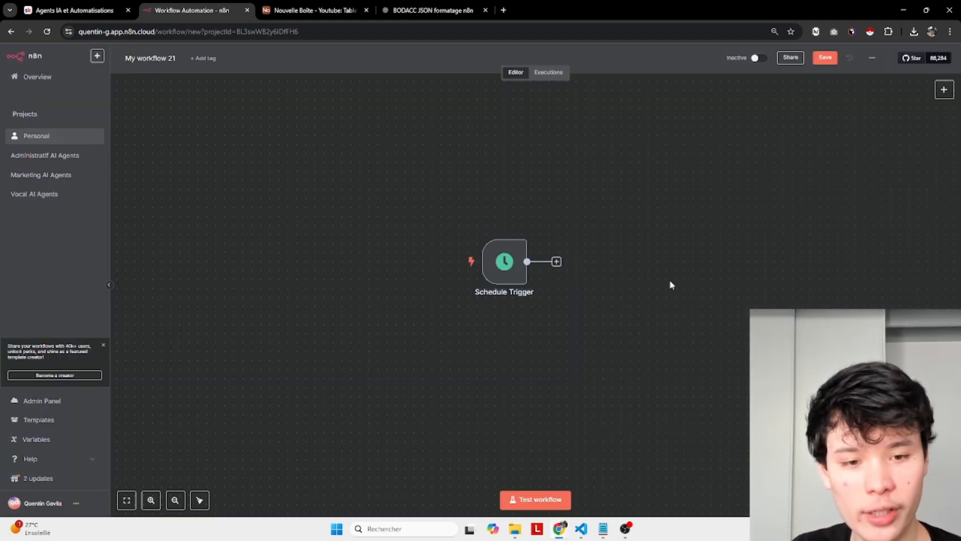
Add an HTTP Request node after the Schedule Trigger and place it slightly higher than the trigger on the canvas.
{"action": "left_click", "coordinate": [556, 261]}
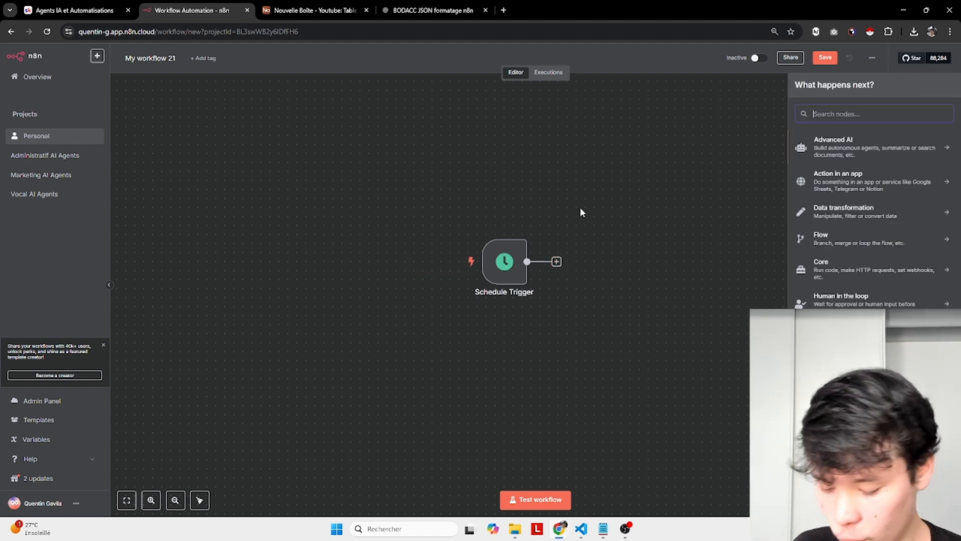
{"action": "type", "text": "http"}
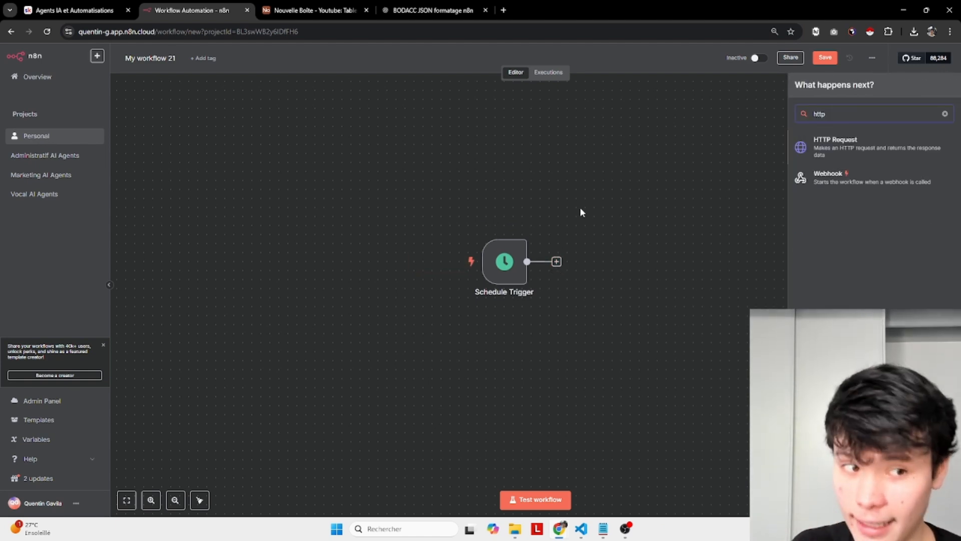
{"action": "left_click", "coordinate": [821, 153]}
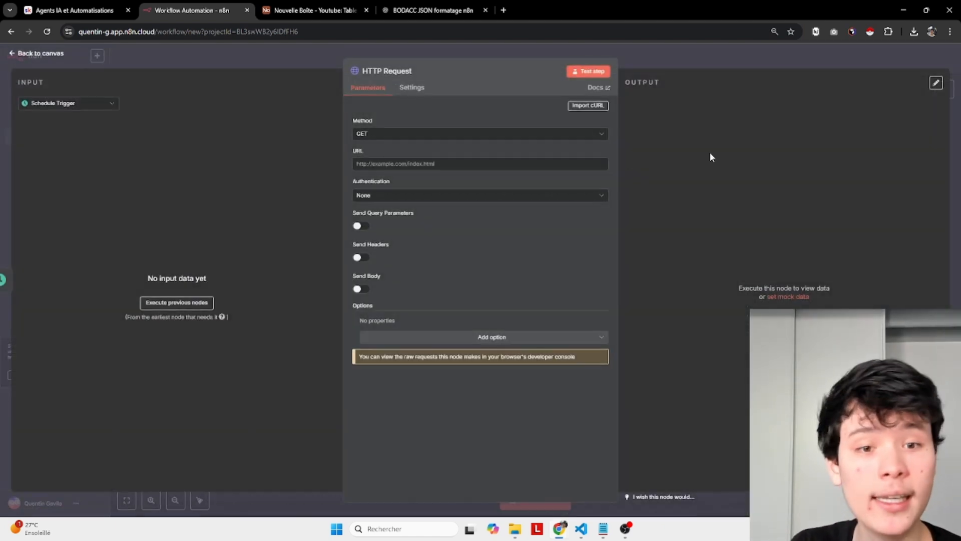
{"action": "left_click", "coordinate": [40, 53]}
{"action": "left_click_drag", "start_coordinate": [606, 260], "coordinate": [625, 217]}
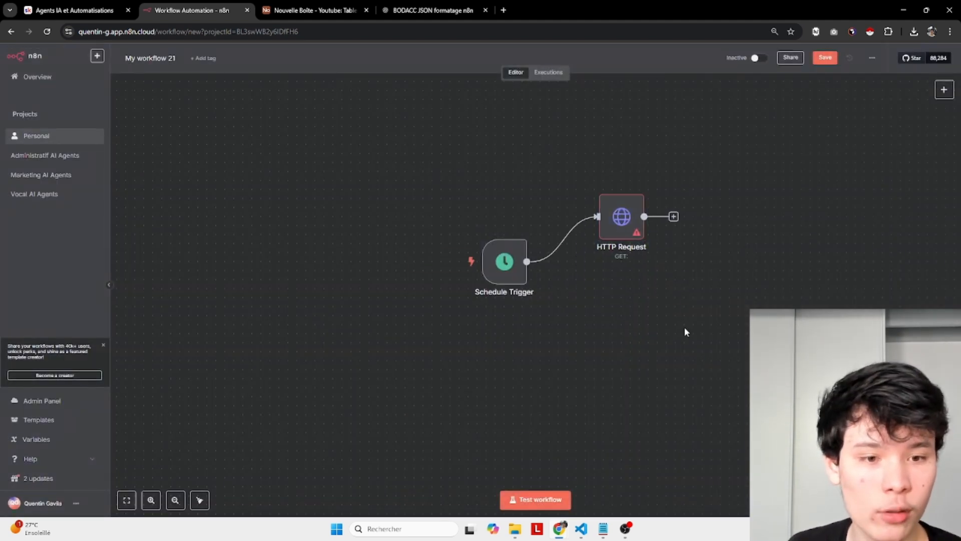
{"action": "left_click_drag", "start_coordinate": [685, 328], "coordinate": [641, 340]}
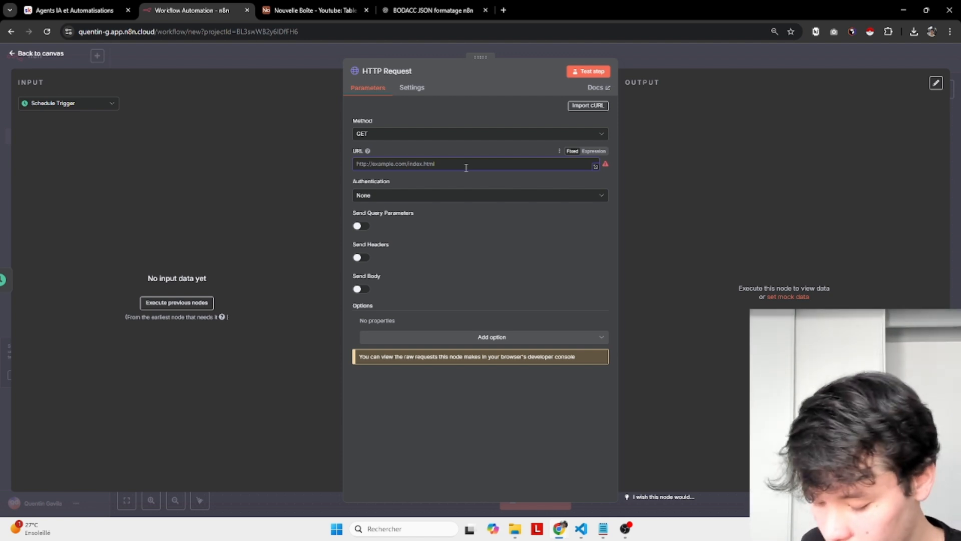
Set the HTTP Request URL to the BODACC annonces-commerciales search with numerodepartement=33, familleavis=creation, rows=7000 and sort=dateparution, and review its parameters.
{"action": "key", "text": "ctrl+v"}
{"action": "left_click_drag", "start_coordinate": [466, 167], "coordinate": [305, 149]}
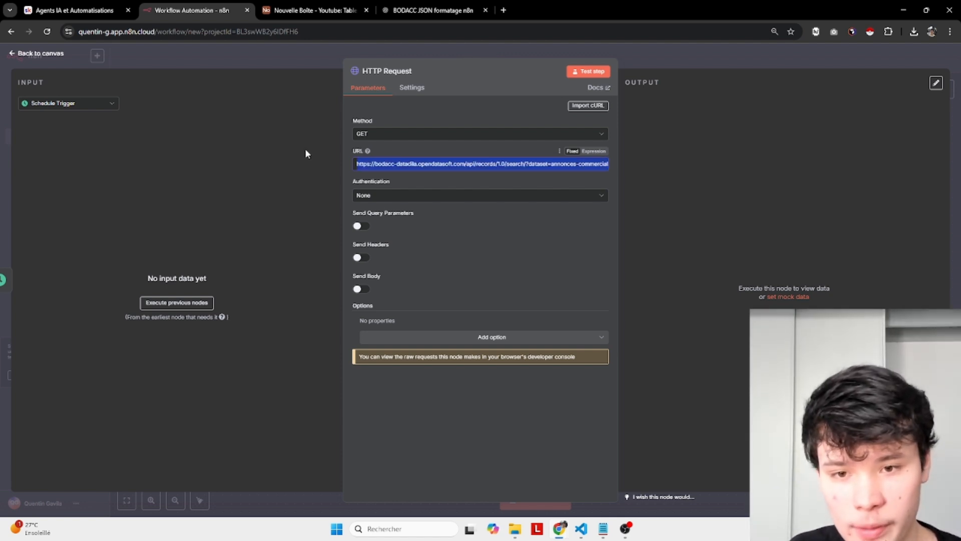
{"action": "left_click", "coordinate": [450, 165]}
{"action": "left_click_drag", "start_coordinate": [407, 167], "coordinate": [626, 161]}
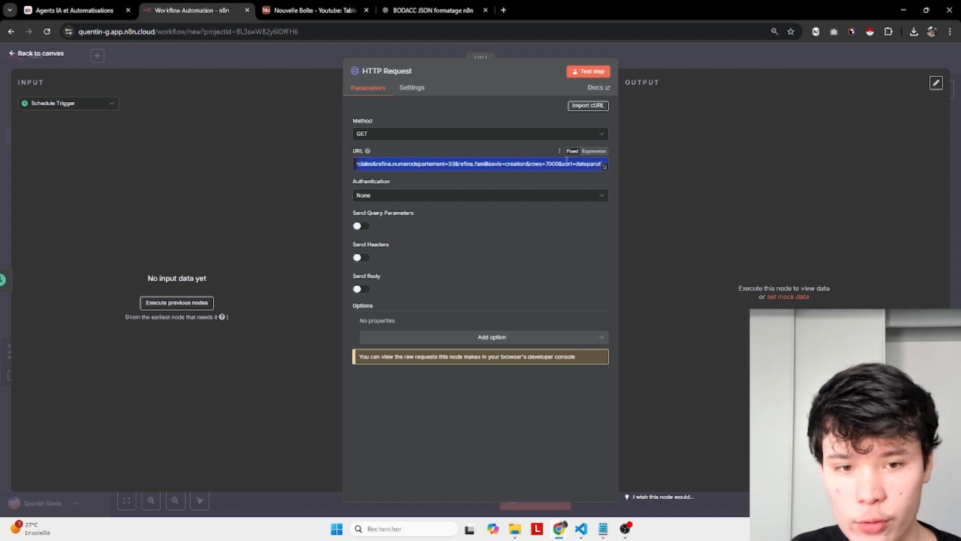
{"action": "left_click", "coordinate": [549, 162]}
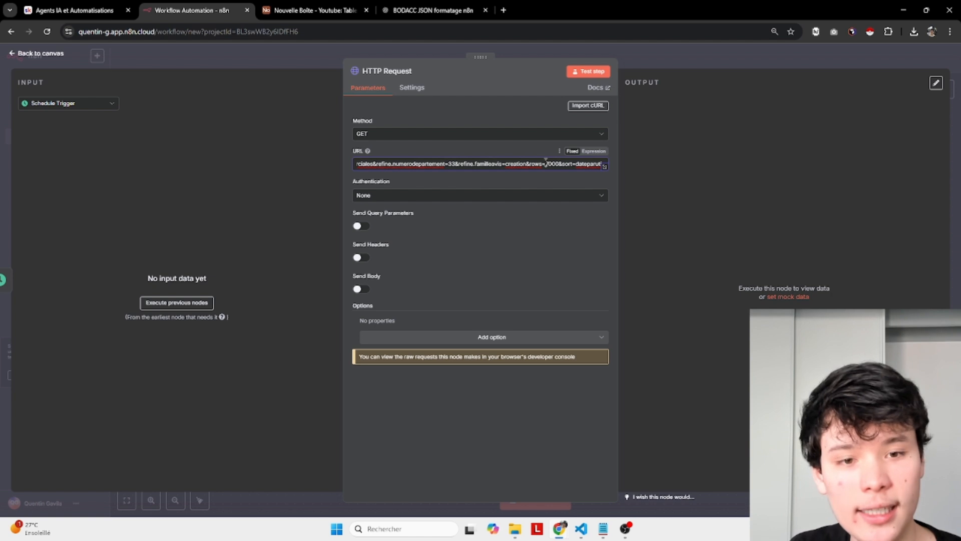
{"action": "left_click_drag", "start_coordinate": [546, 164], "coordinate": [618, 167]}
{"action": "left_click", "coordinate": [562, 163]}
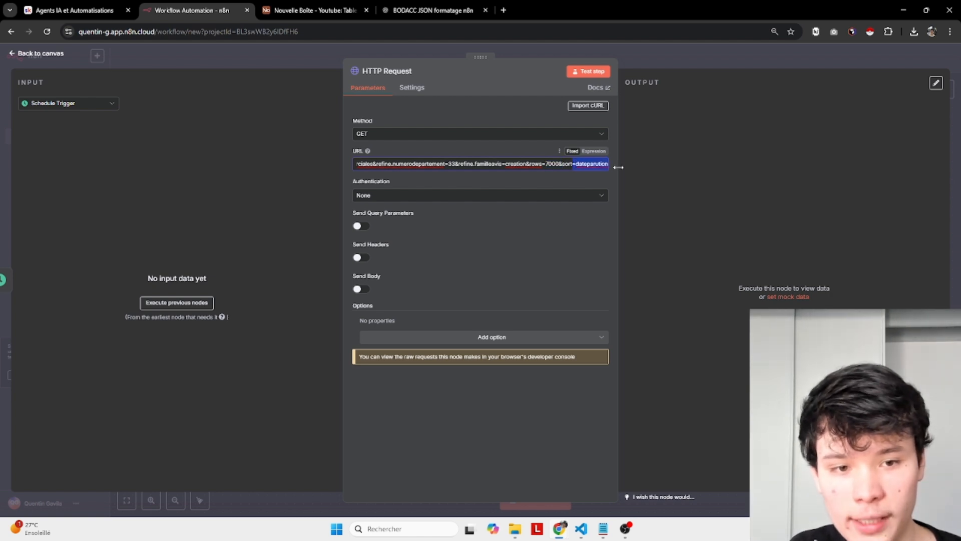
{"action": "left_click", "coordinate": [566, 164]}
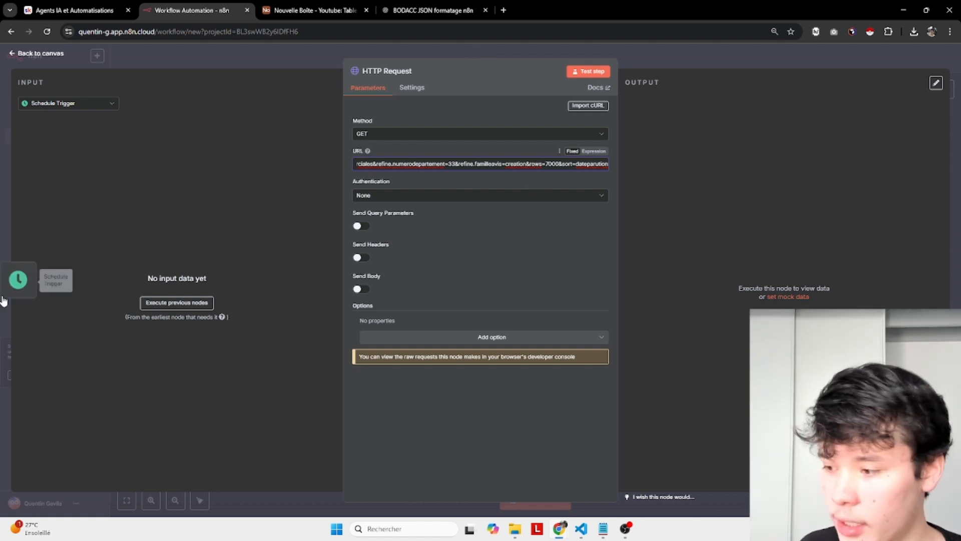
Enable request headers on the HTTP Request node and add an Authorization header containing the API key.
{"action": "left_click", "coordinate": [358, 259]}
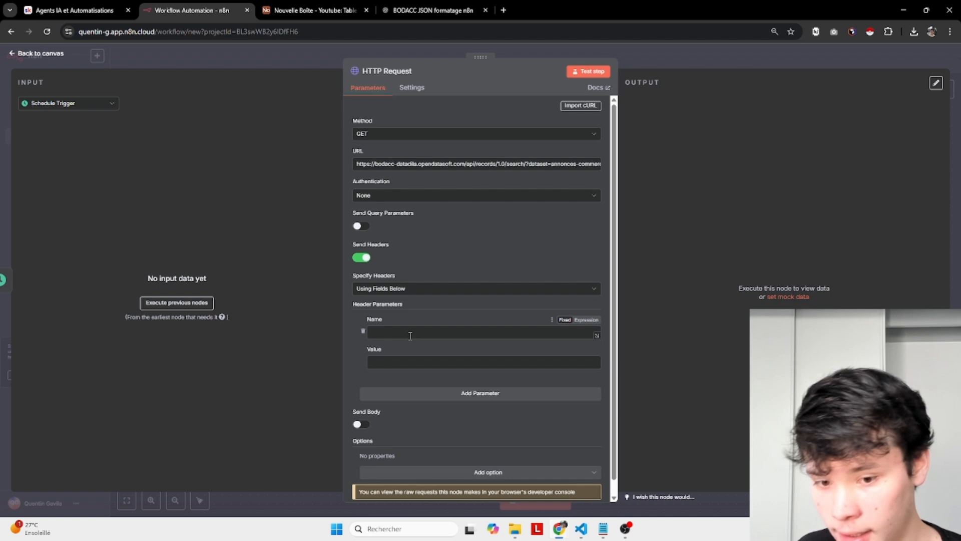
{"action": "type", "text": "Authorization"}
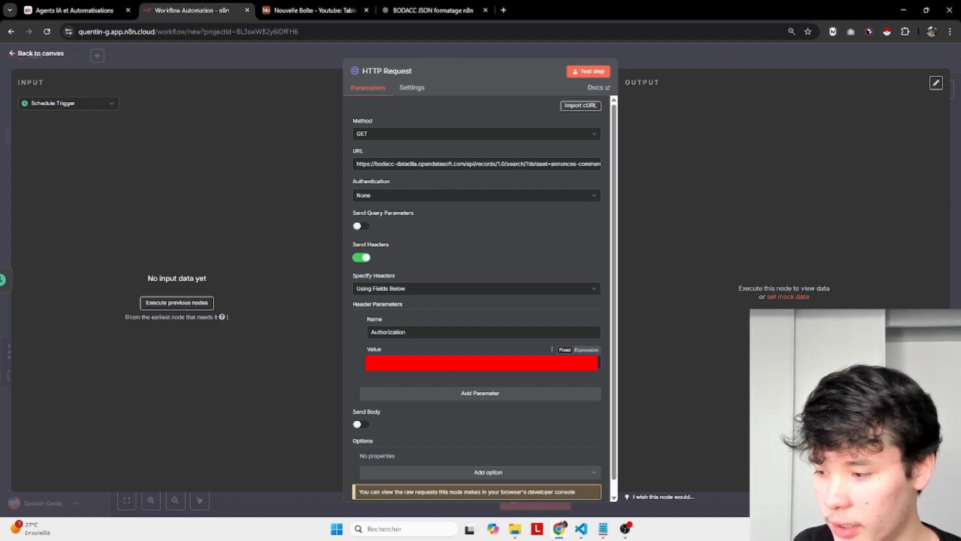
{"action": "left_click", "coordinate": [44, 54]}
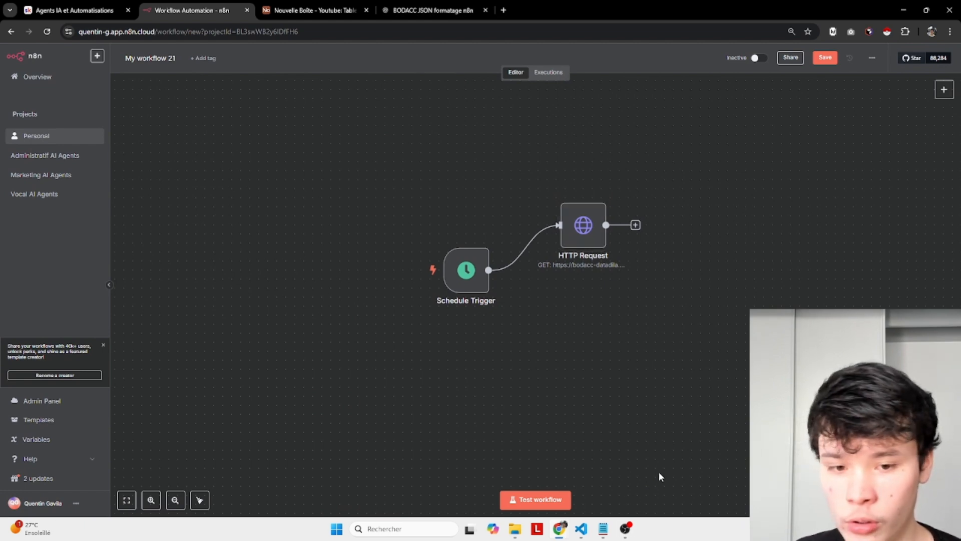
Add an Airtable Search records node as a second branch from the Schedule Trigger, using the Airtable - GS credential and the Record resource.
{"action": "left_click", "coordinate": [489, 270]}
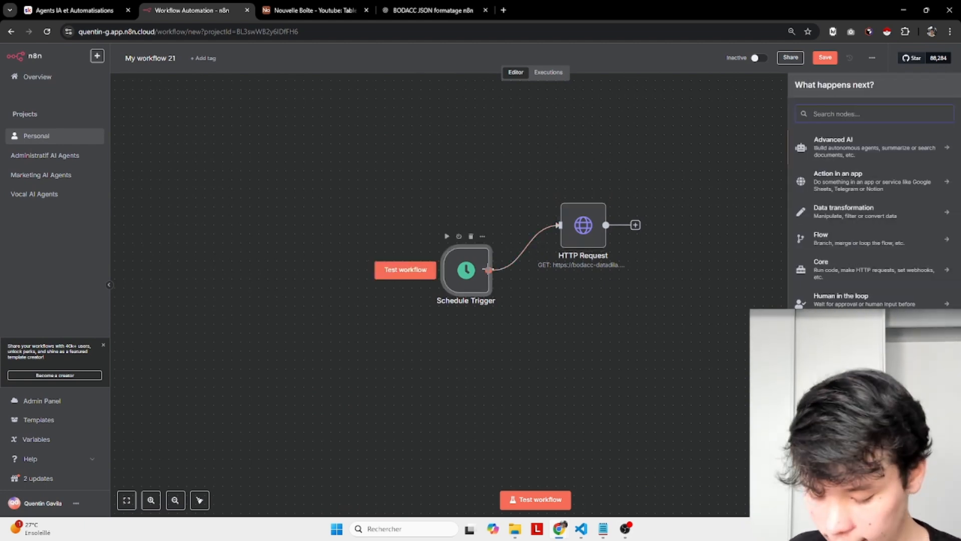
{"action": "type", "text": "airt"}
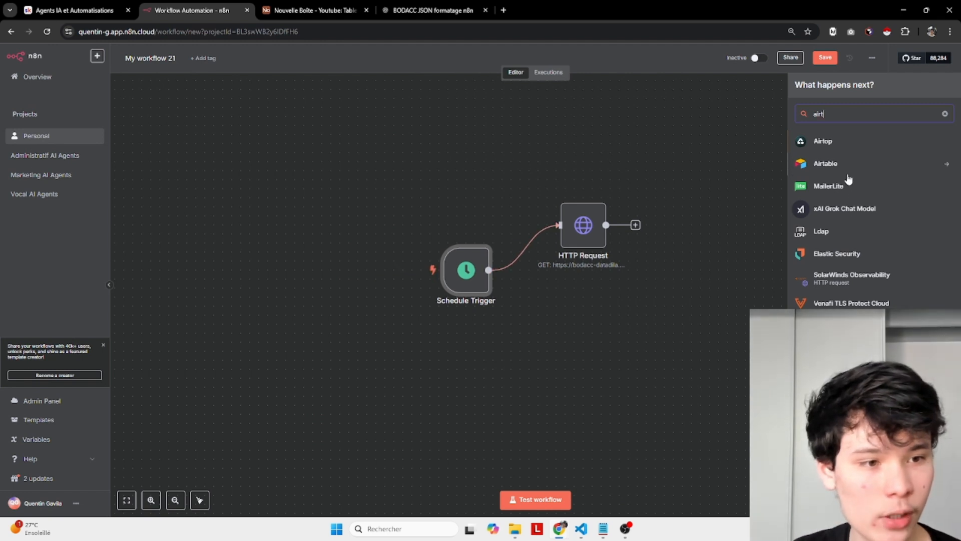
{"action": "left_click", "coordinate": [846, 163]}
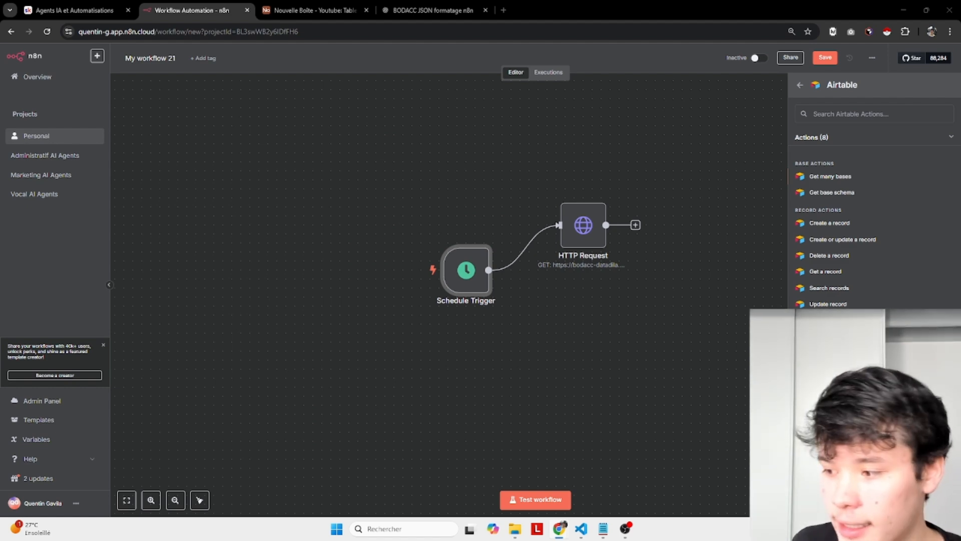
{"action": "left_click", "coordinate": [830, 288]}
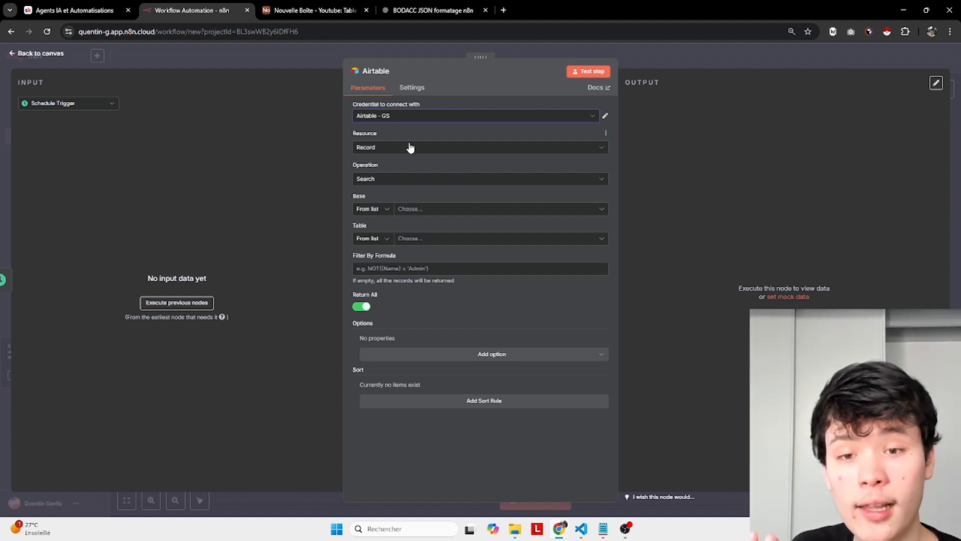
{"action": "left_click", "coordinate": [410, 147]}
{"action": "left_click", "coordinate": [410, 147]}
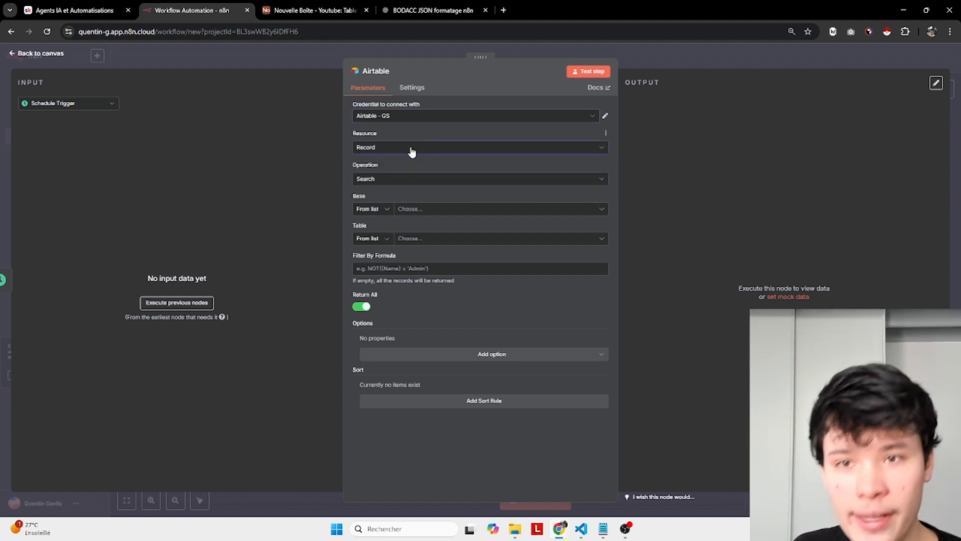
Set the Airtable search to Table 1 of the Nouvelle Boîte - Youtube base and place the node below HTTP Request on the canvas.
{"action": "left_click", "coordinate": [310, 10]}
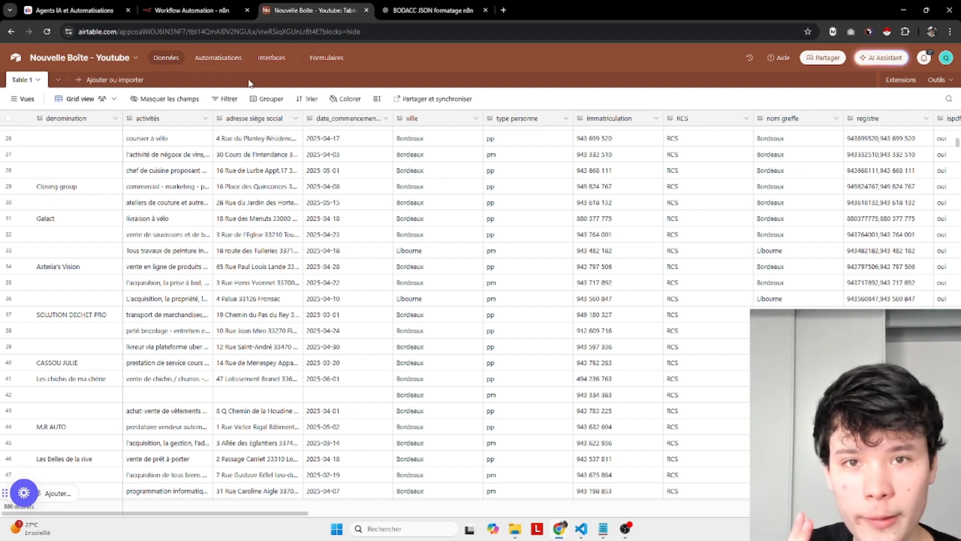
{"action": "left_click", "coordinate": [210, 11]}
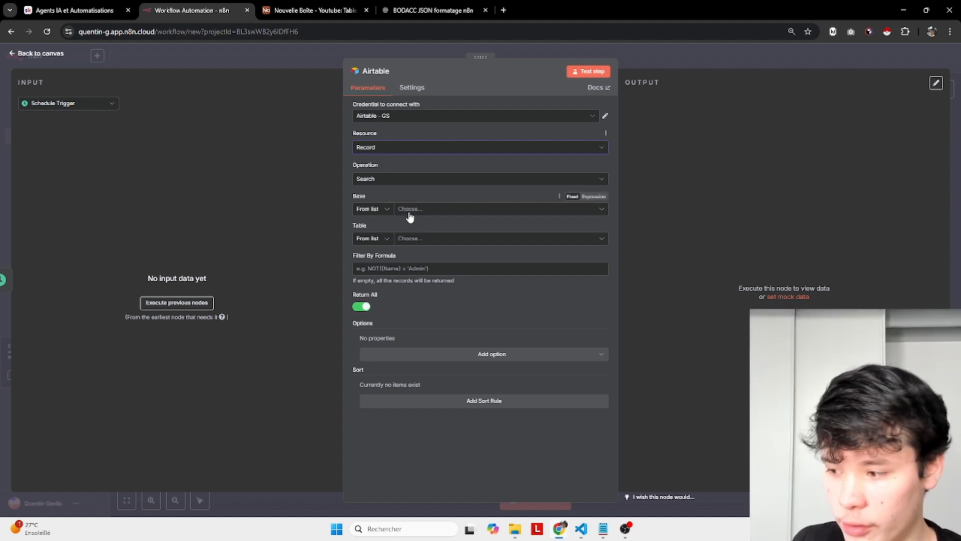
{"action": "left_click", "coordinate": [433, 215]}
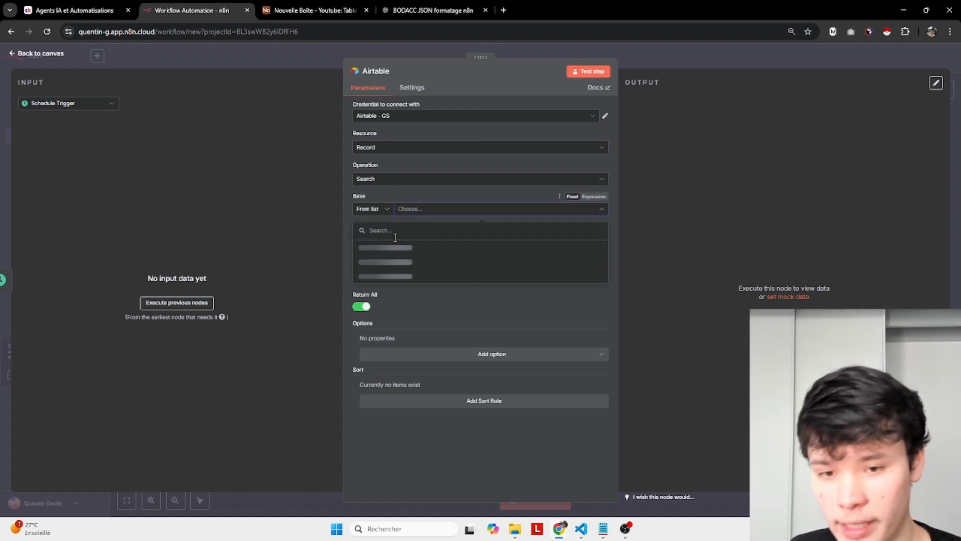
{"action": "type", "text": "nouvelle"}
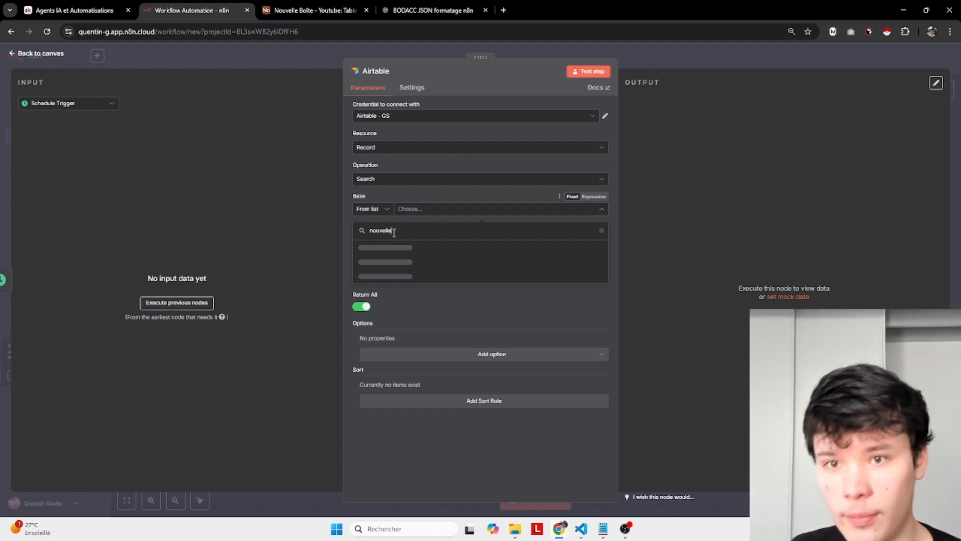
{"action": "left_click", "coordinate": [327, 5]}
{"action": "left_click", "coordinate": [192, 10]}
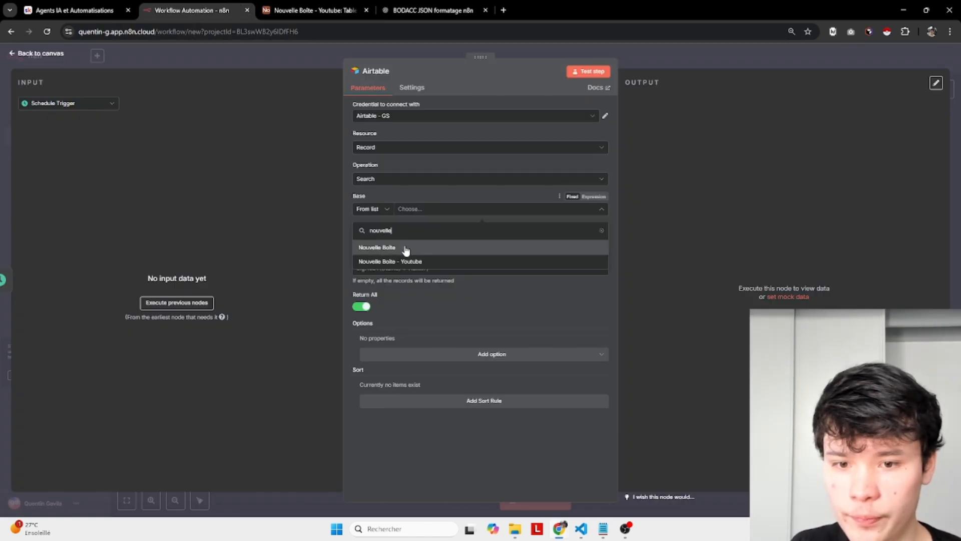
{"action": "left_click", "coordinate": [446, 261]}
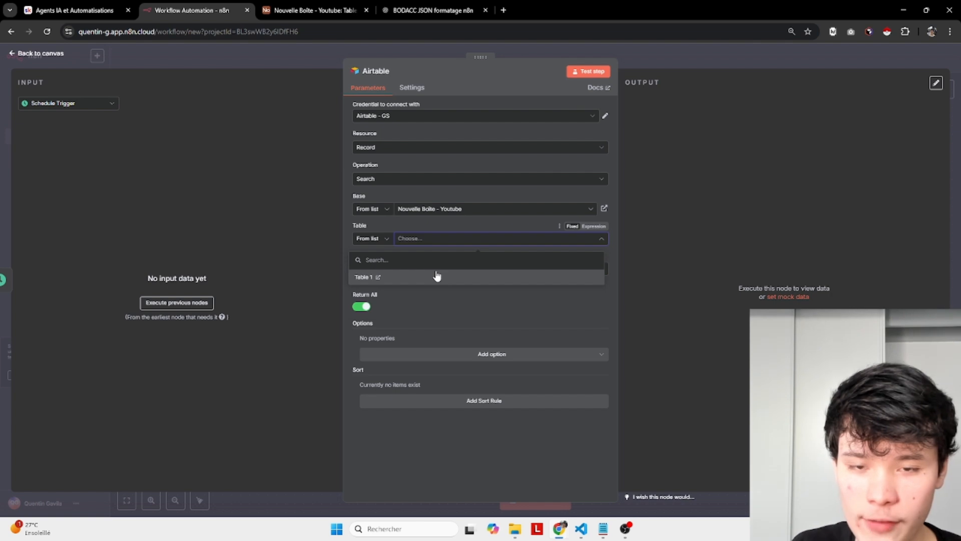
{"action": "left_click", "coordinate": [435, 277]}
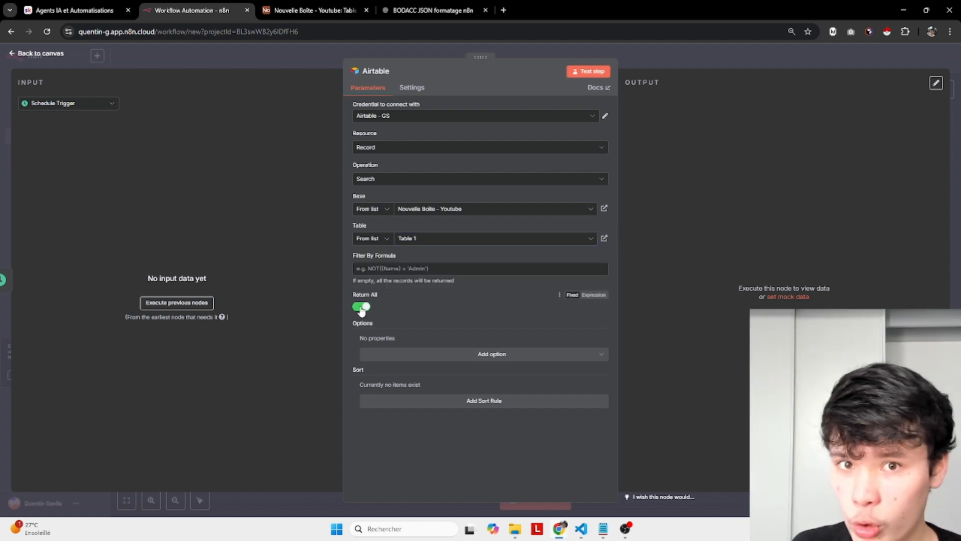
{"action": "left_click", "coordinate": [56, 56]}
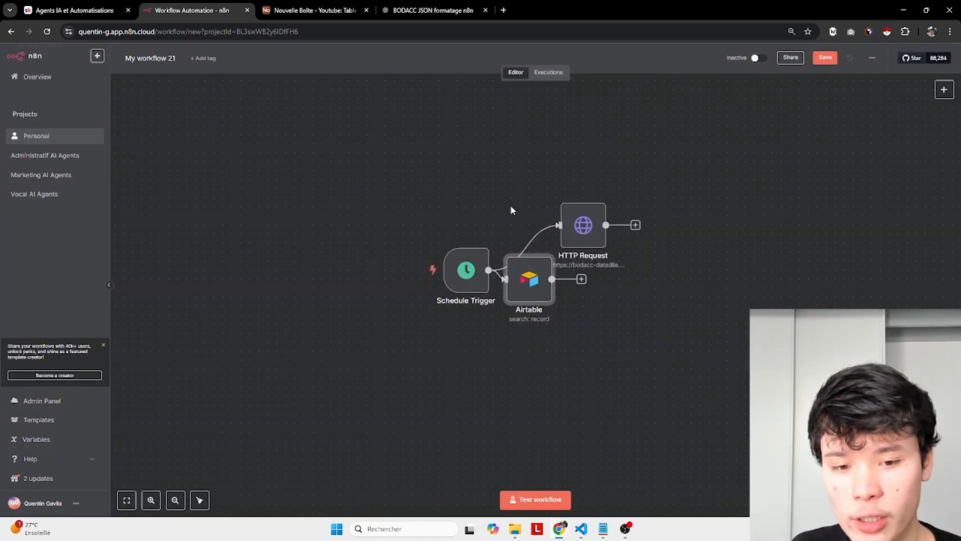
{"action": "left_click_drag", "start_coordinate": [607, 349], "coordinate": [598, 349]}
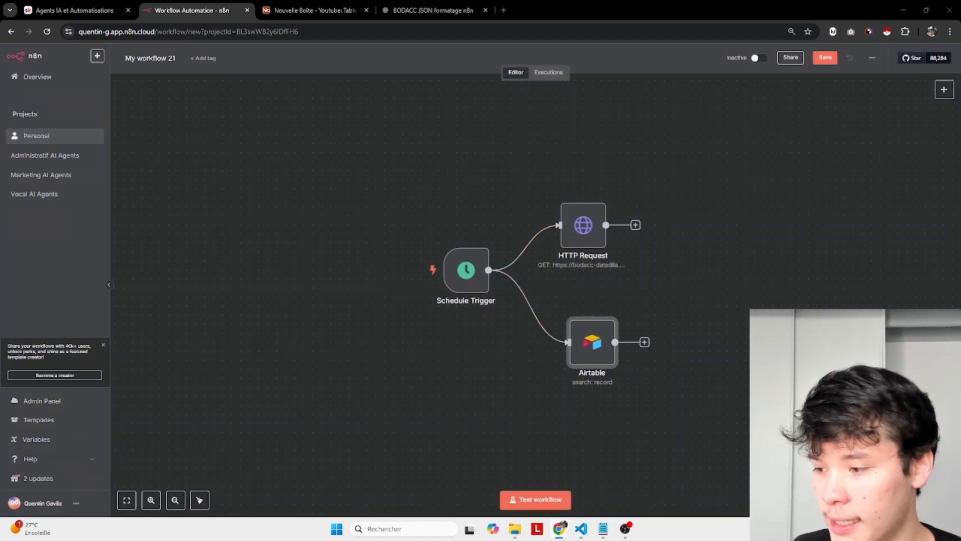
Add a Code node after HTTP Request and replace its default script with the copied JavaScript that formats BODACC JSON data for Airtable.
{"action": "left_click", "coordinate": [635, 224]}
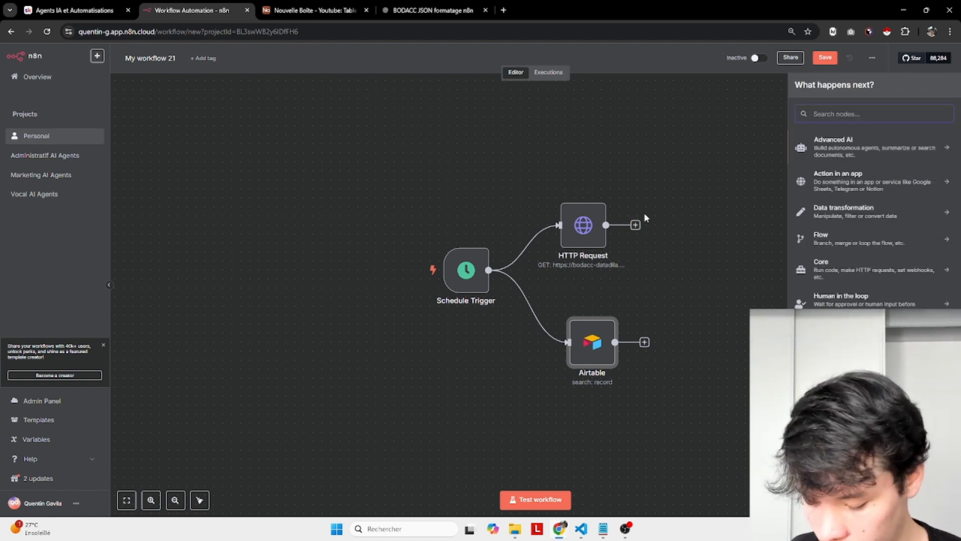
{"action": "type", "text": "code"}
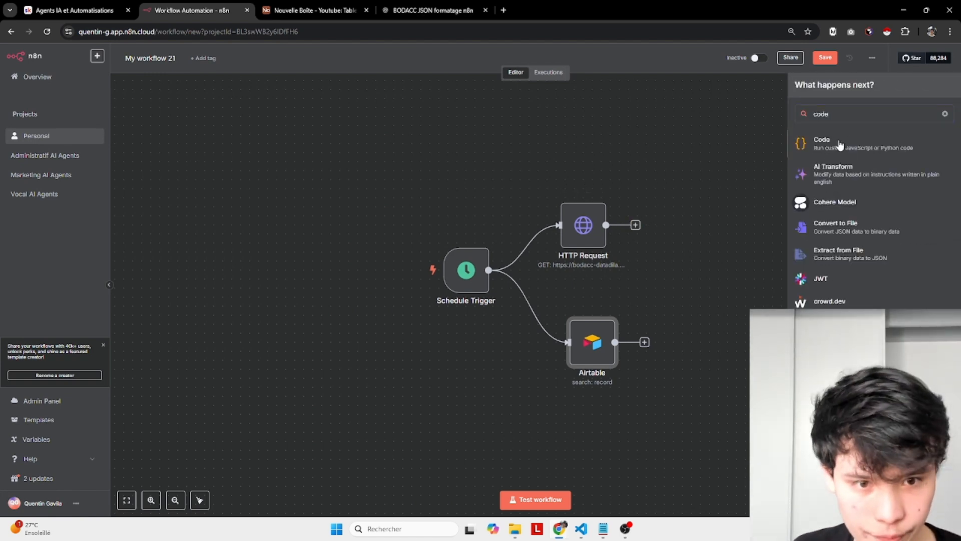
{"action": "left_click", "coordinate": [840, 145]}
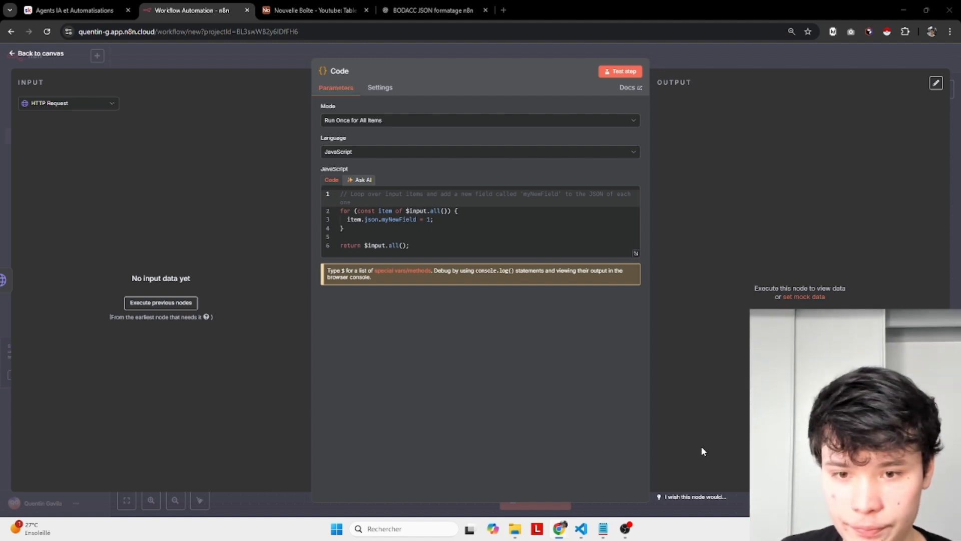
{"action": "left_click", "coordinate": [456, 224]}
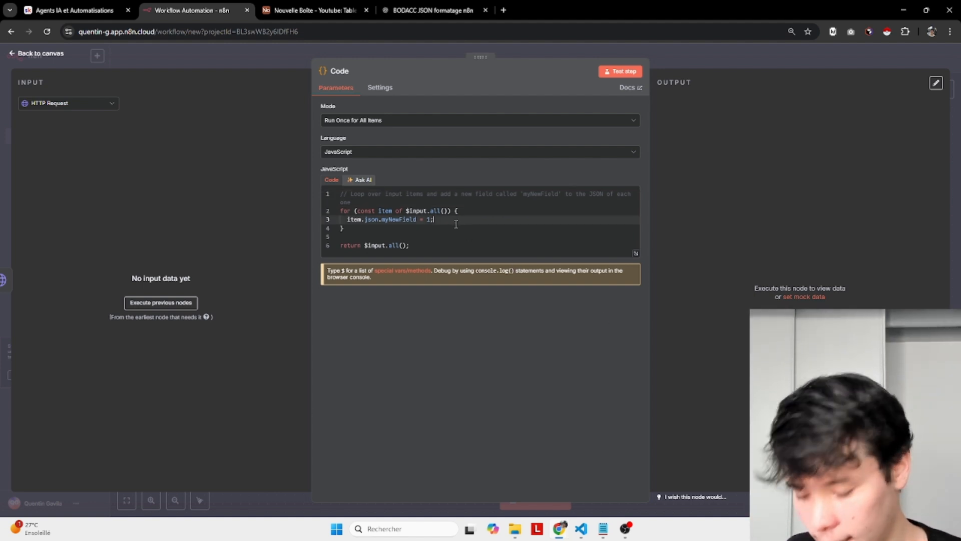
{"action": "key", "text": "ctrl+a"}
{"action": "key", "text": "ctrl+v"}
{"action": "scroll", "coordinate": [456, 220], "scroll_direction": "up", "scroll_amount": 3}
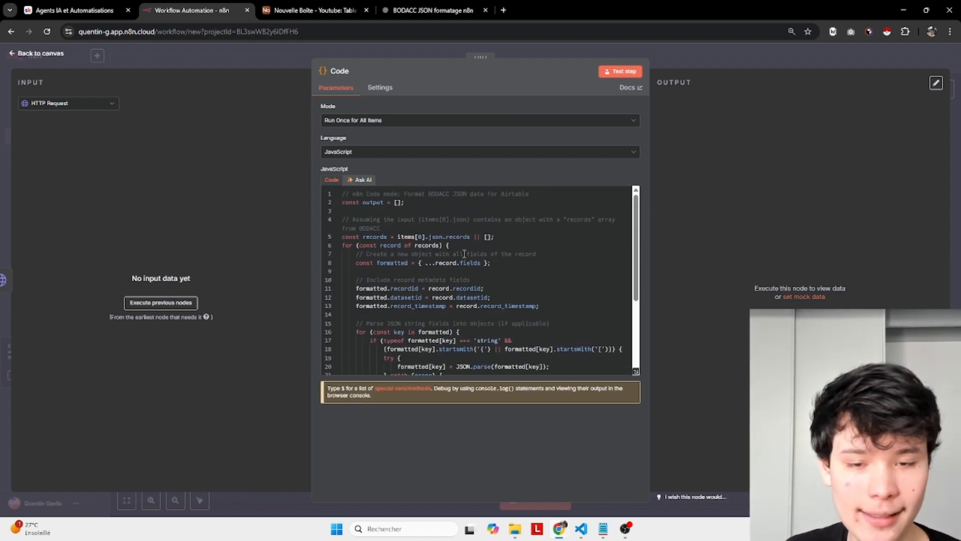
{"action": "left_click", "coordinate": [463, 254]}
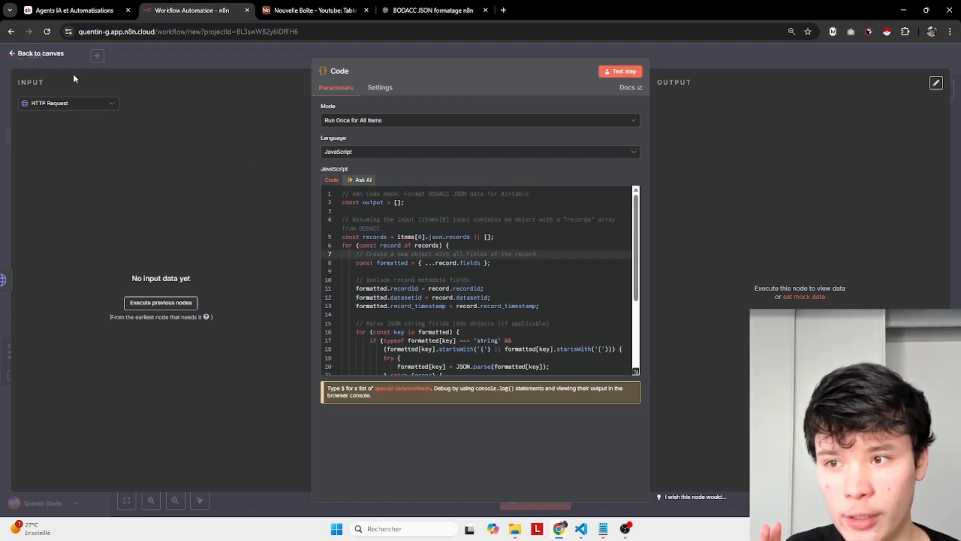
{"action": "left_click", "coordinate": [40, 53]}
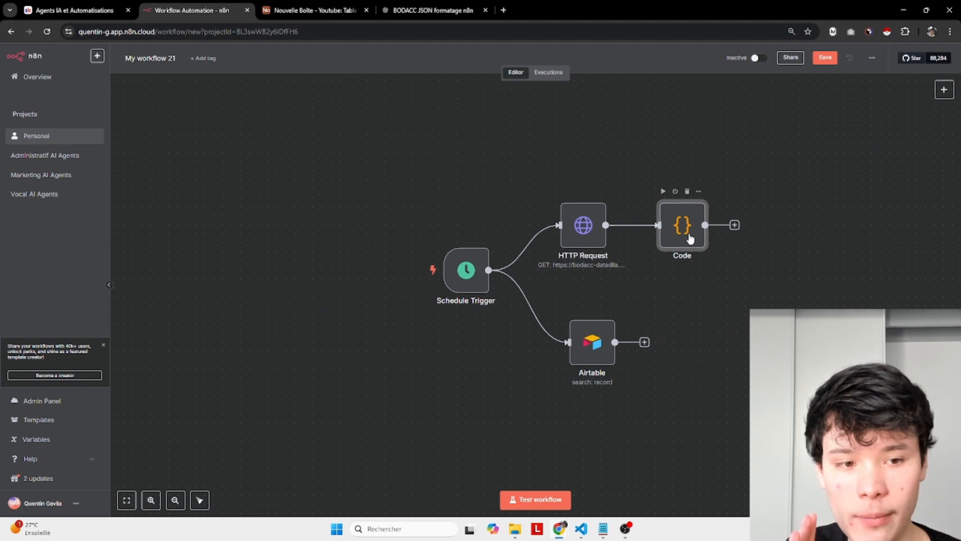
Review the BODACC formatting script in the Code node.
{"action": "double_click", "coordinate": [688, 239]}
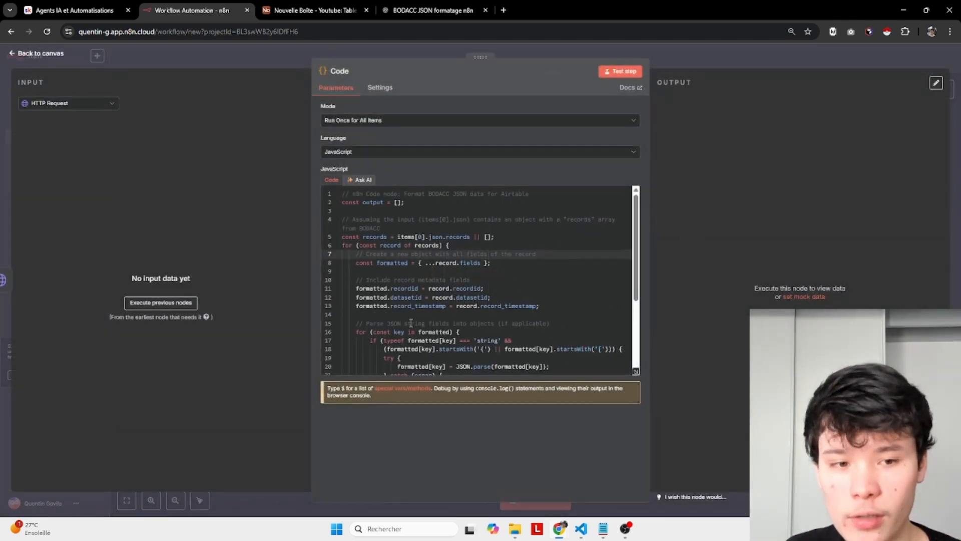
{"action": "scroll", "coordinate": [449, 248], "scroll_direction": "down", "scroll_amount": 3}
{"action": "scroll", "coordinate": [448, 247], "scroll_direction": "up", "scroll_amount": 3}
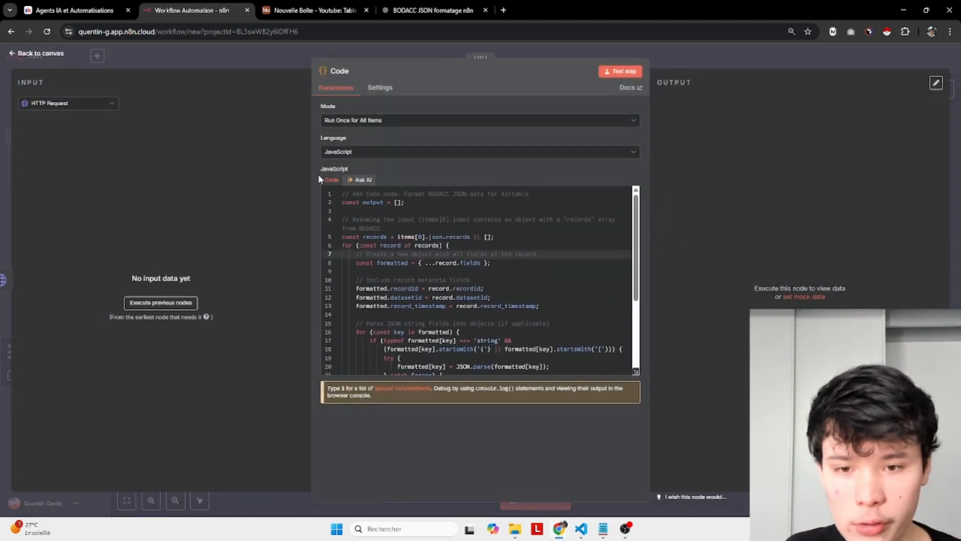
{"action": "left_click", "coordinate": [40, 54]}
Add a second Code node after the first one and clear its default JavaScript.
{"action": "scroll", "coordinate": [550, 310], "scroll_direction": "right", "scroll_amount": 2}
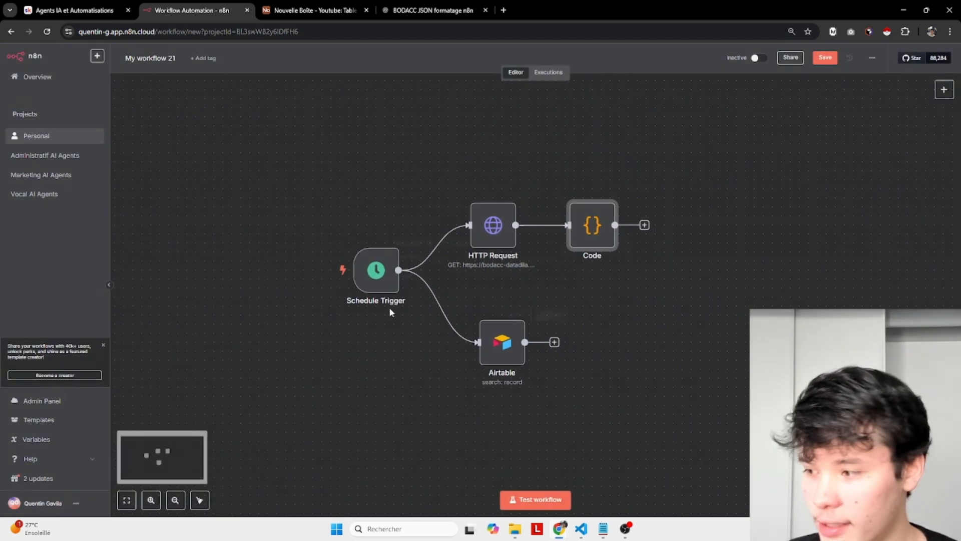
{"action": "key", "text": "F2"}
{"action": "left_click", "coordinate": [564, 244]}
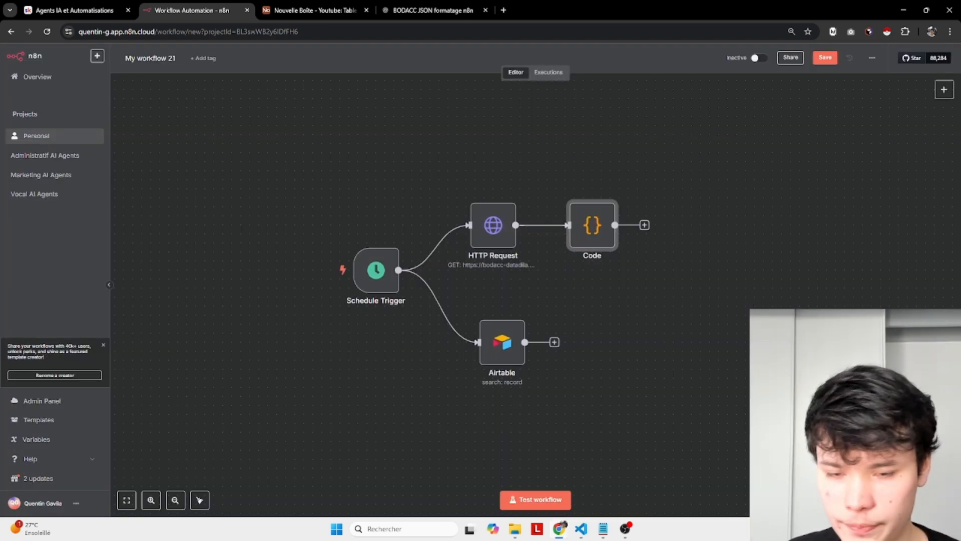
{"action": "left_click", "coordinate": [646, 226]}
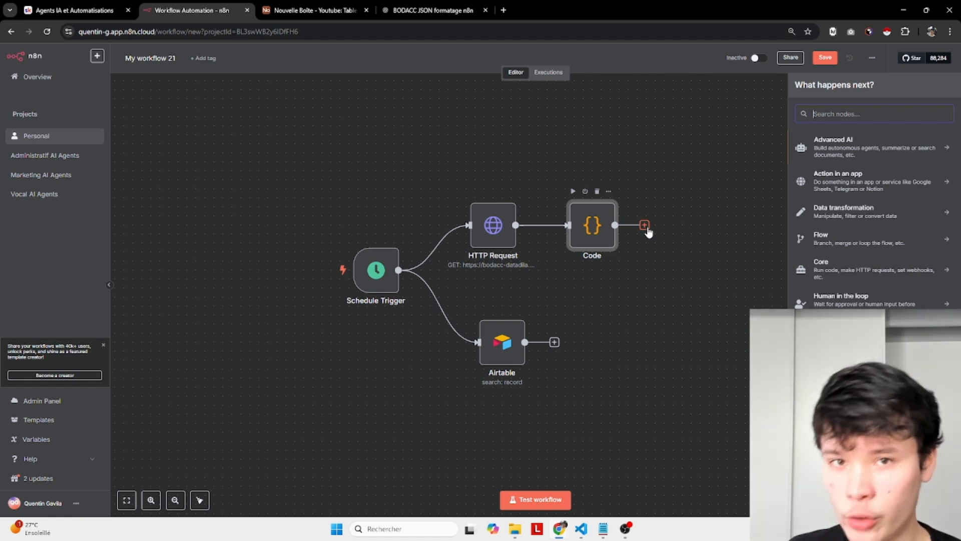
{"action": "type", "text": "code"}
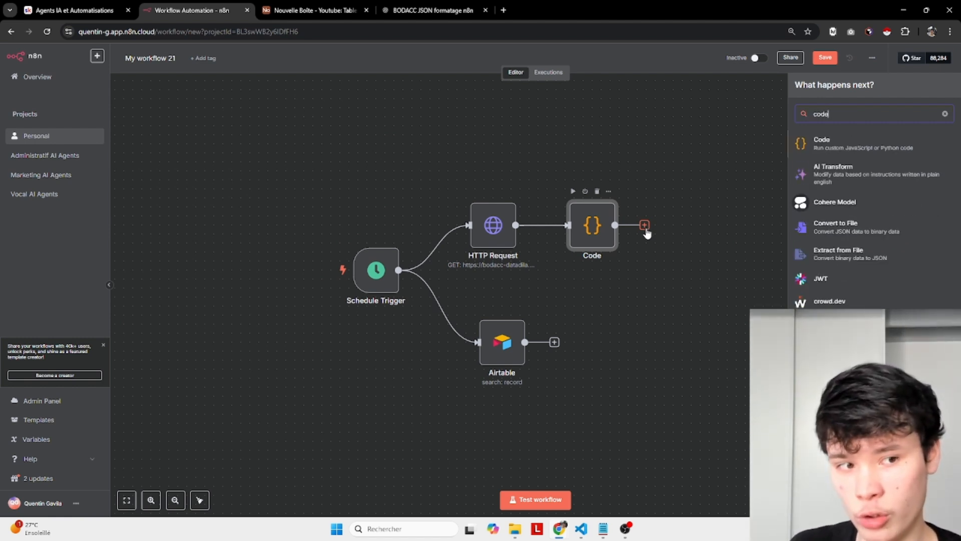
{"action": "left_click", "coordinate": [857, 145]}
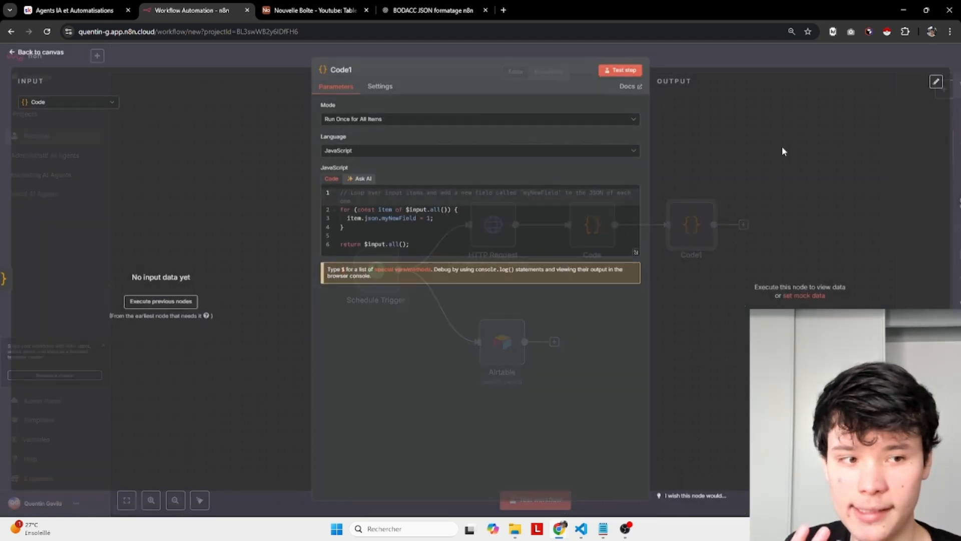
{"action": "left_click", "coordinate": [489, 245]}
{"action": "key", "text": "ctrl+a"}
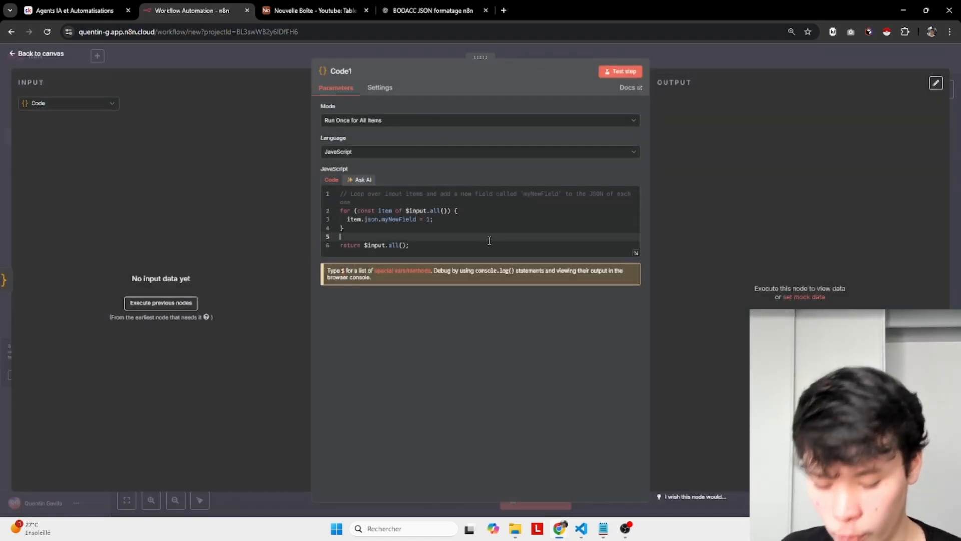
{"action": "key", "text": "BackSpace"}
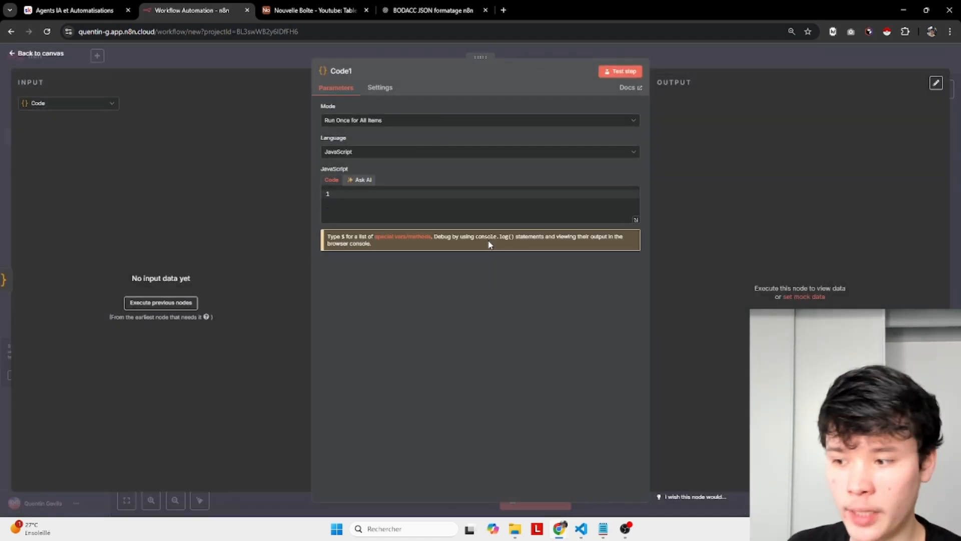
Write JavaScript in the second Code node defining the constants now as new Date() and oneMonthAgo as new Date(now).
{"action": "type", "text": "const r"}
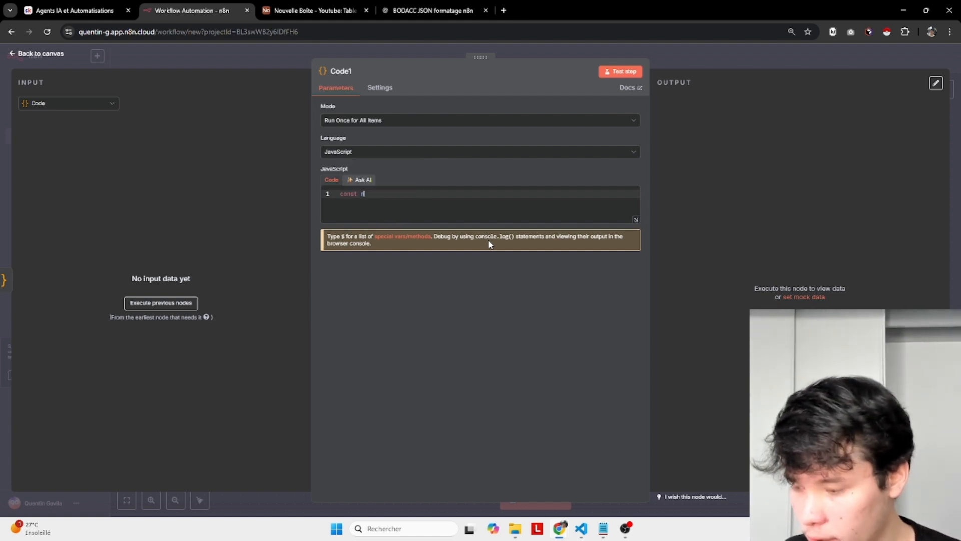
{"action": "type", "text": "ow = new Da"}
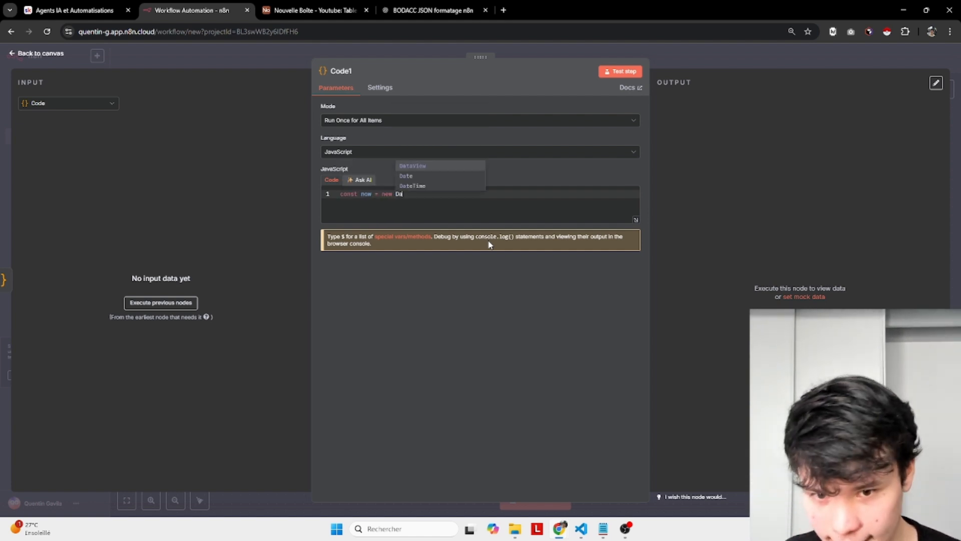
{"action": "type", "text": "te();"}
{"action": "key", "text": "Return"}
{"action": "key", "text": "Return"}
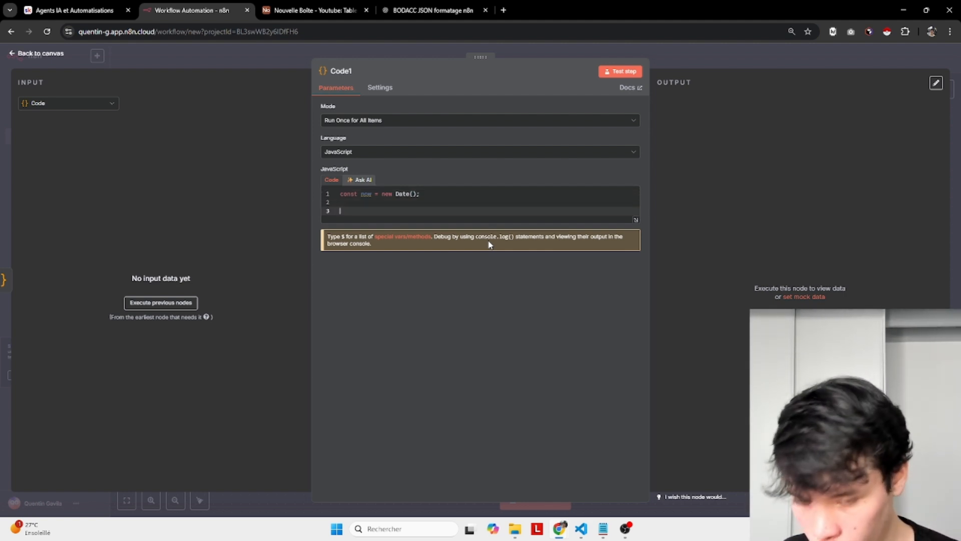
{"action": "type", "text": "const one"}
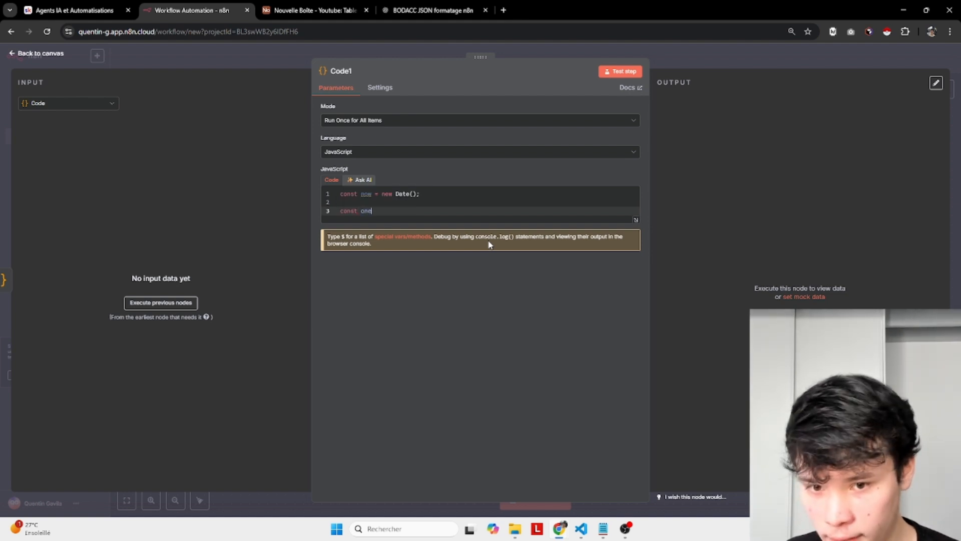
{"action": "type", "text": "MonthAgo = "}
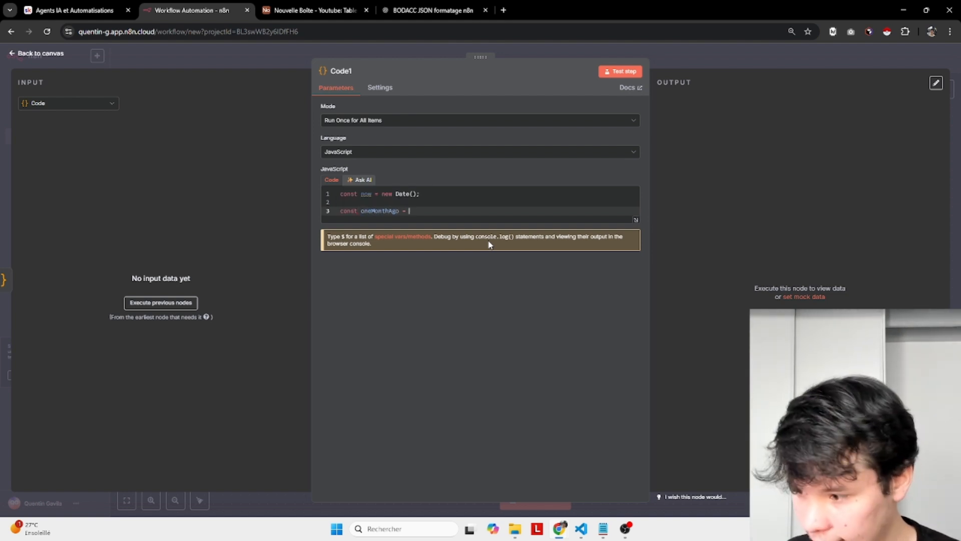
{"action": "type", "text": "new D"}
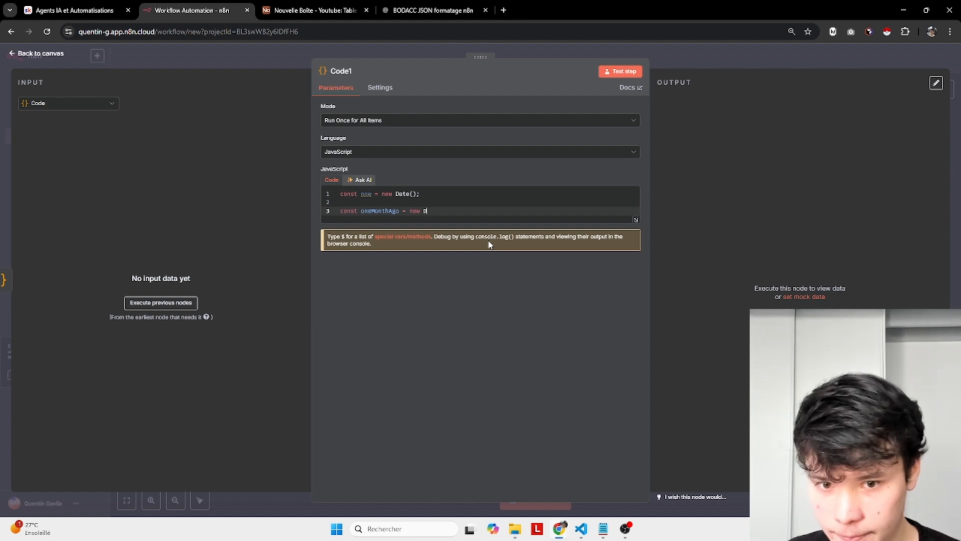
{"action": "type", "text": "ate(now)"}
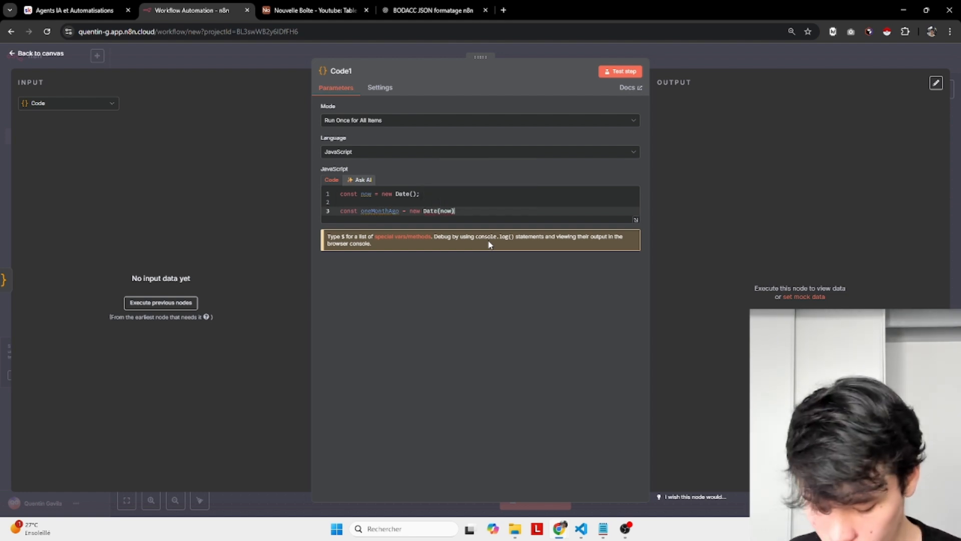
{"action": "type", "text": ";"}
{"action": "key", "text": "Return"}
Add the statement oneMonthAgo.setMonth(oneMonthAgo.getMonth() - 1); below the oneMonthAgo constant in the second Code node.
{"action": "type", "text": "oneMo"}
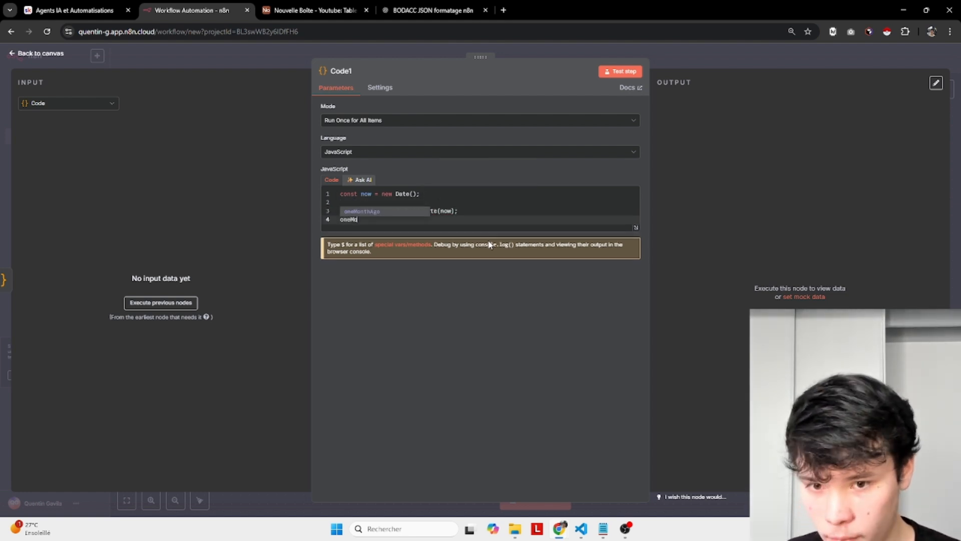
{"action": "type", "text": "nthAgo."}
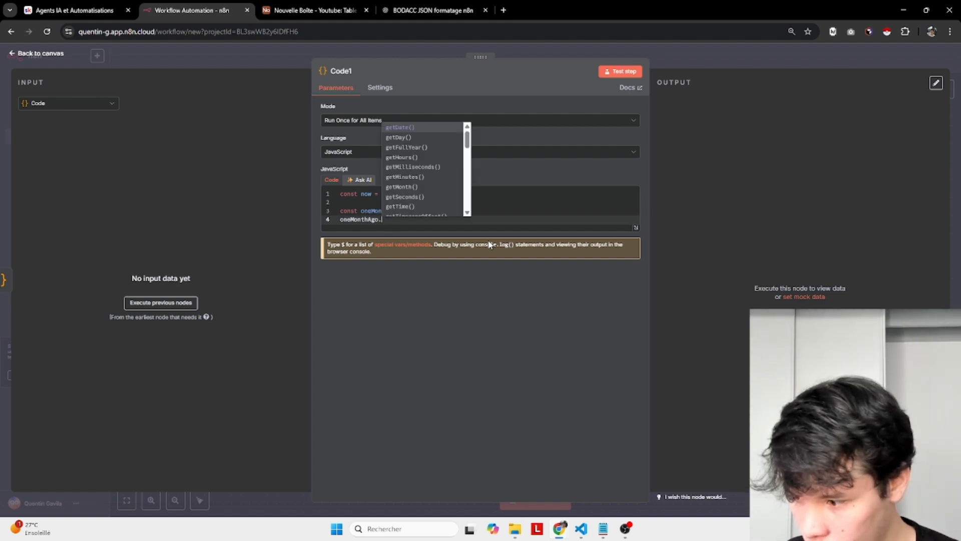
{"action": "type", "text": "setMonth(one"}
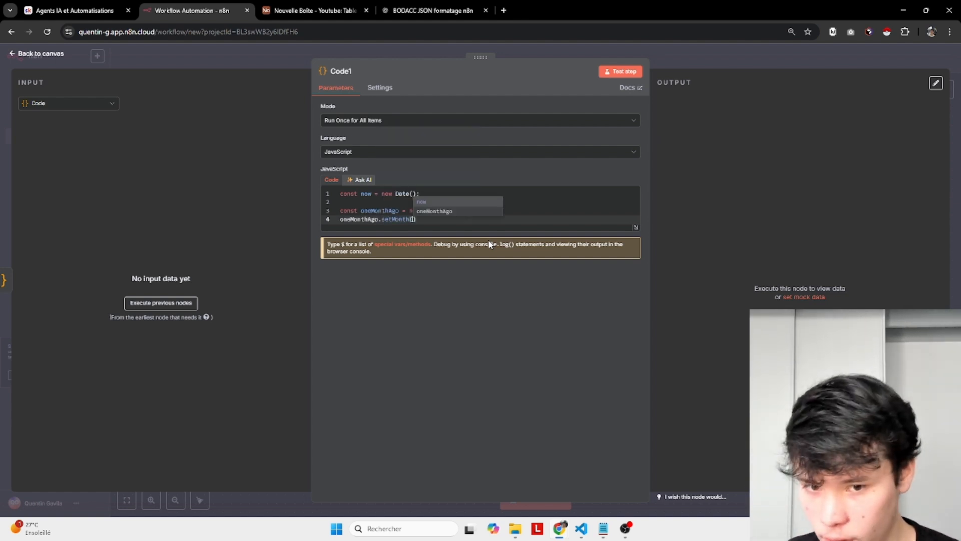
{"action": "key", "text": "Tab"}
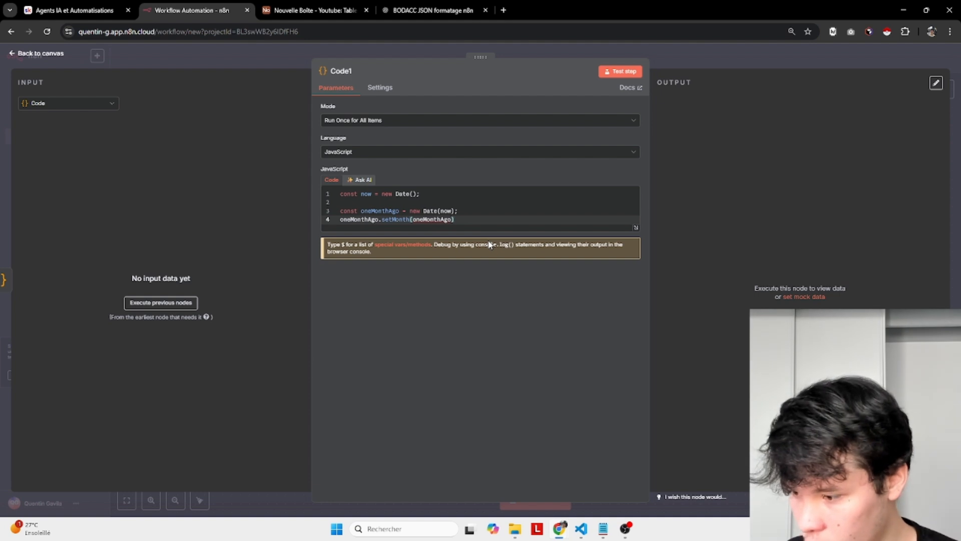
{"action": "type", "text": ".getMon"}
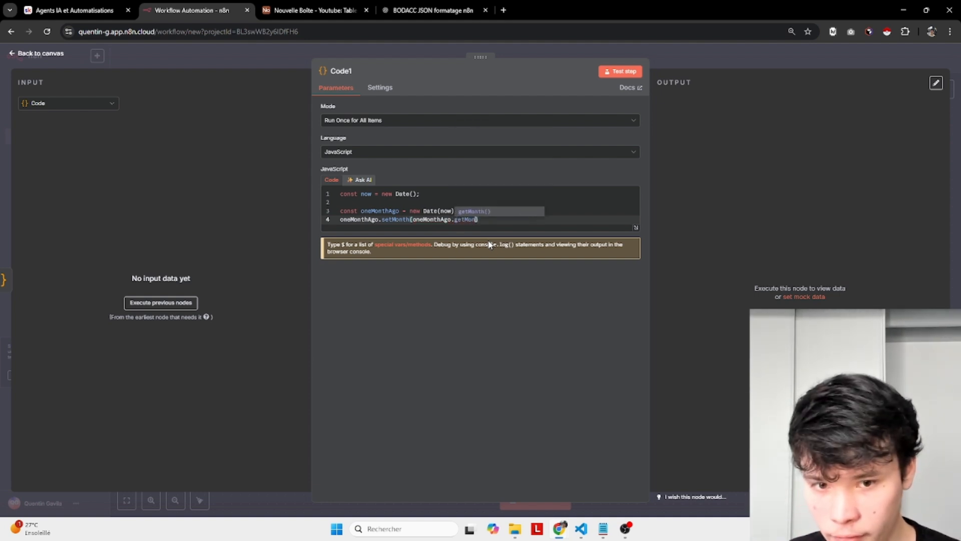
{"action": "type", "text": "th() - 1)"}
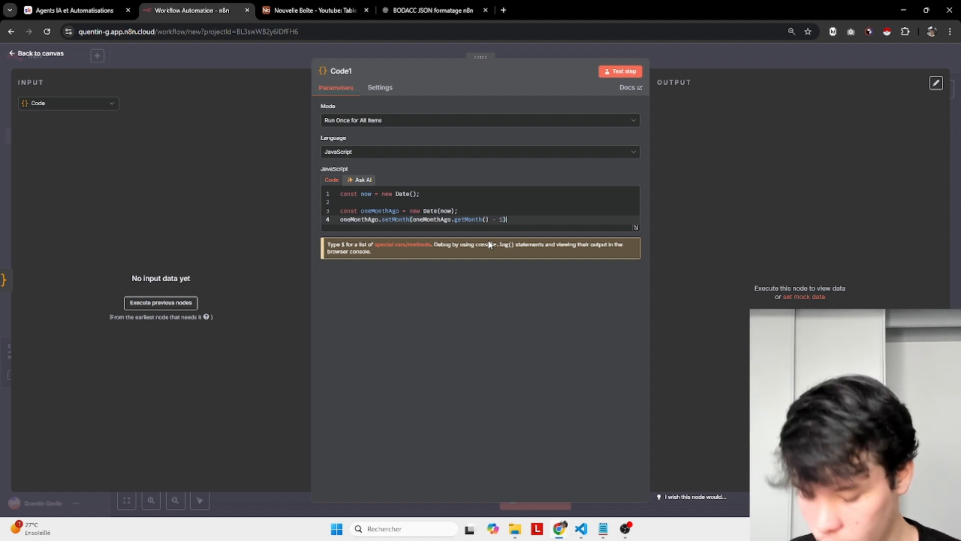
{"action": "type", "text": ";"}
{"action": "key", "text": "Return"}
{"action": "key", "text": "Return"}
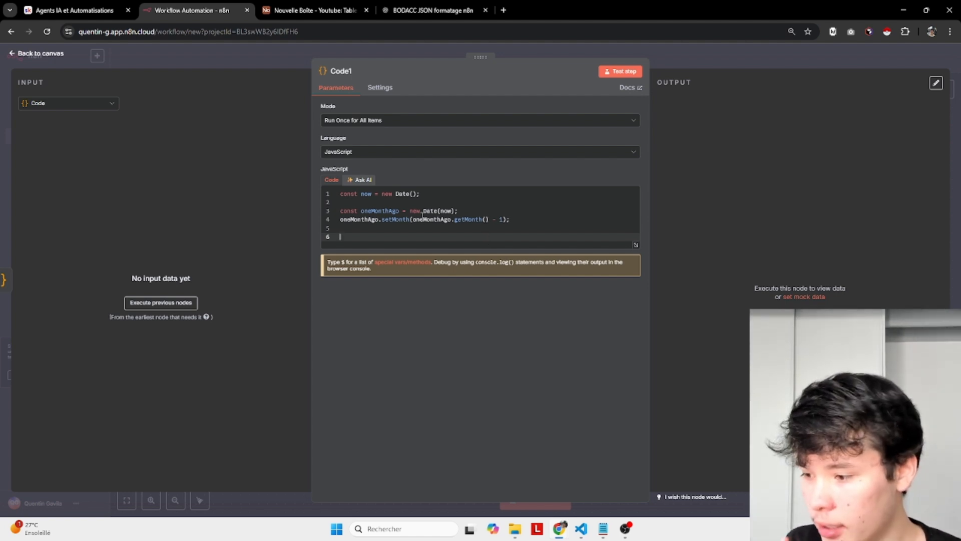
Declare the constant filteredItems as items.filter(item => { }) with an open callback body.
{"action": "type", "text": "const filtered"}
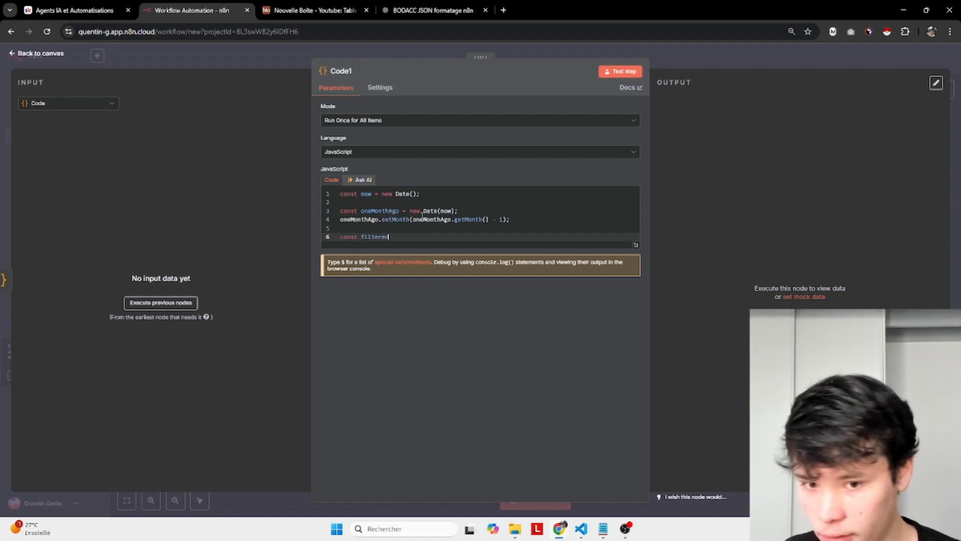
{"action": "type", "text": " items"}
{"action": "key", "text": "BackSpace"}
{"action": "key", "text": "BackSpace"}
{"action": "key", "text": "BackSpace"}
{"action": "key", "text": "BackSpace"}
{"action": "key", "text": "BackSpace"}
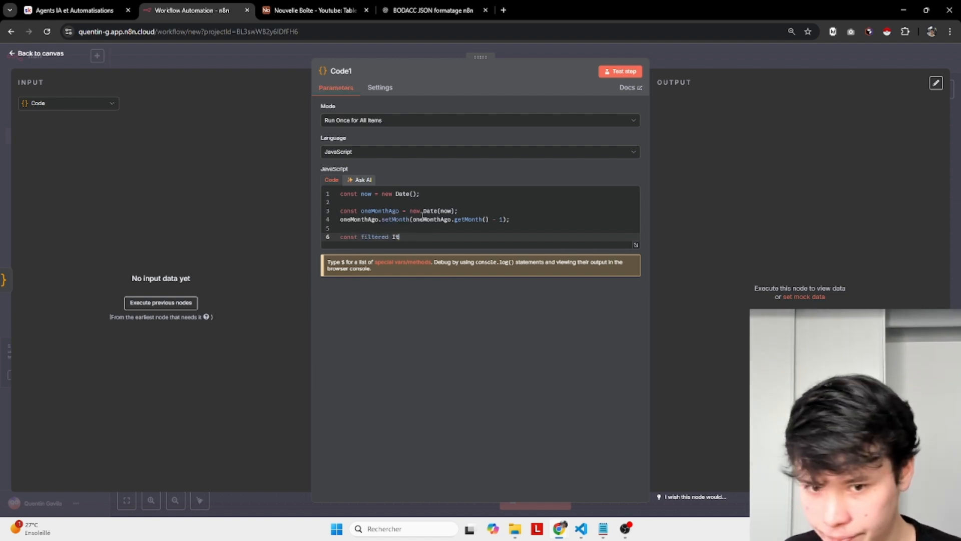
{"action": "type", "text": "C"}
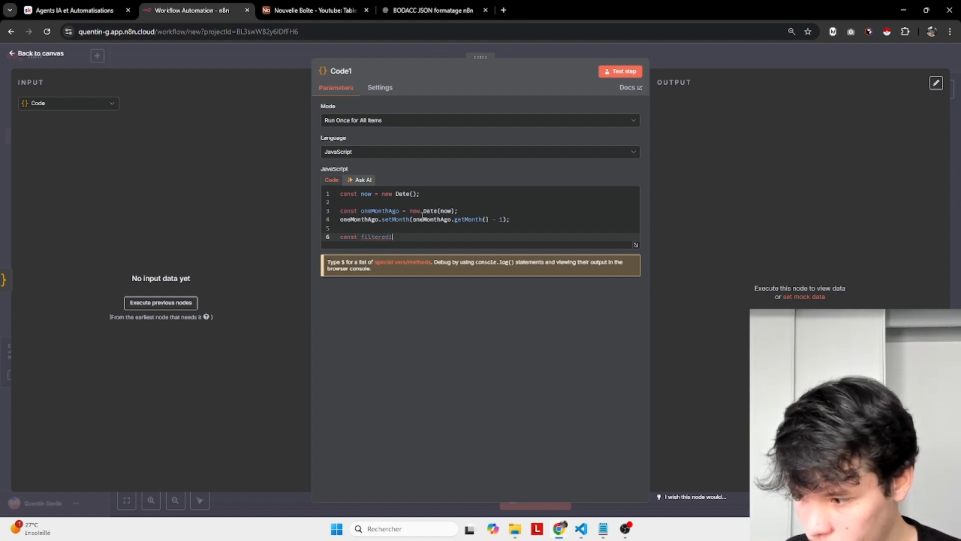
{"action": "type", "text": "tems = item"}
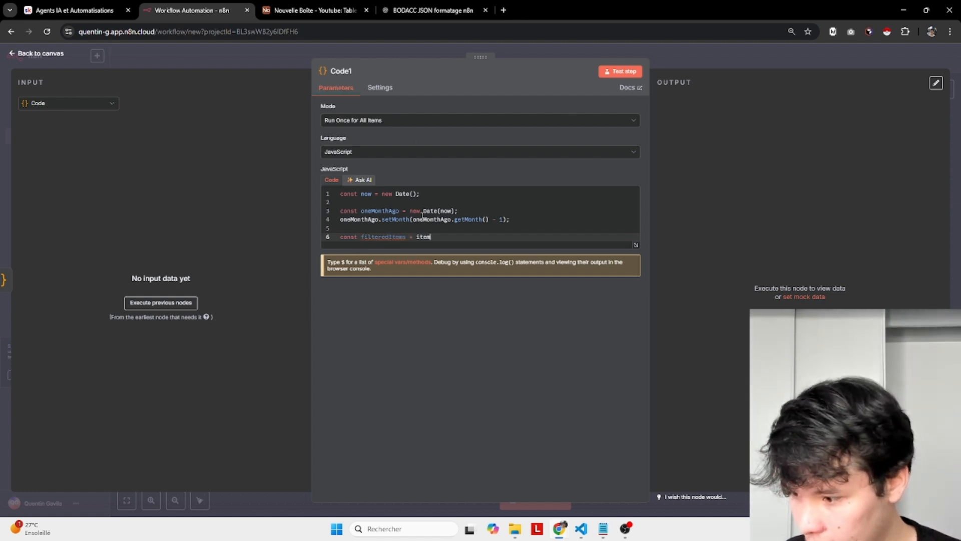
{"action": "type", "text": "s.filter(item =>"}
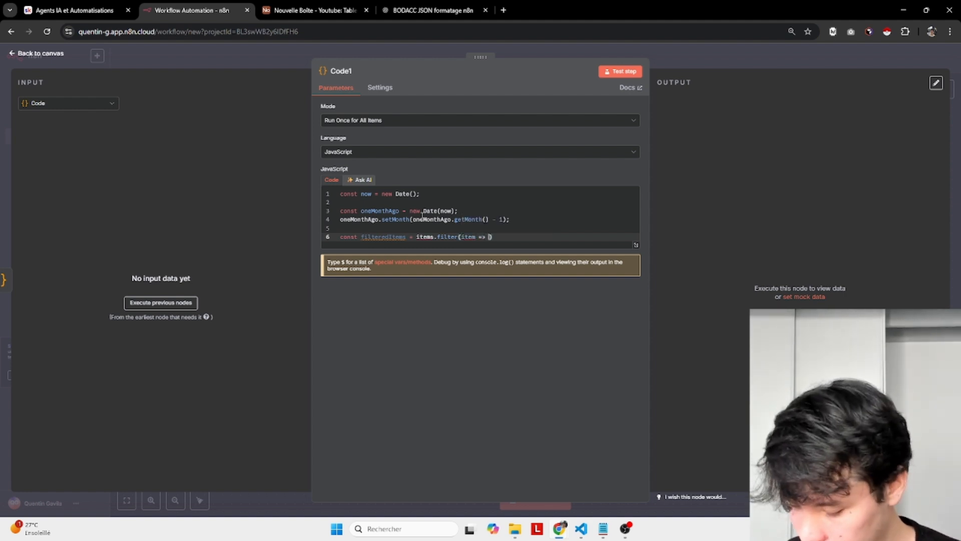
{"action": "type", "text": " {"}
{"action": "key", "text": "Return"}
Define dateParution inside the filter callback as new Date(item.json.dateparution);.
{"action": "type", "text": "const"}
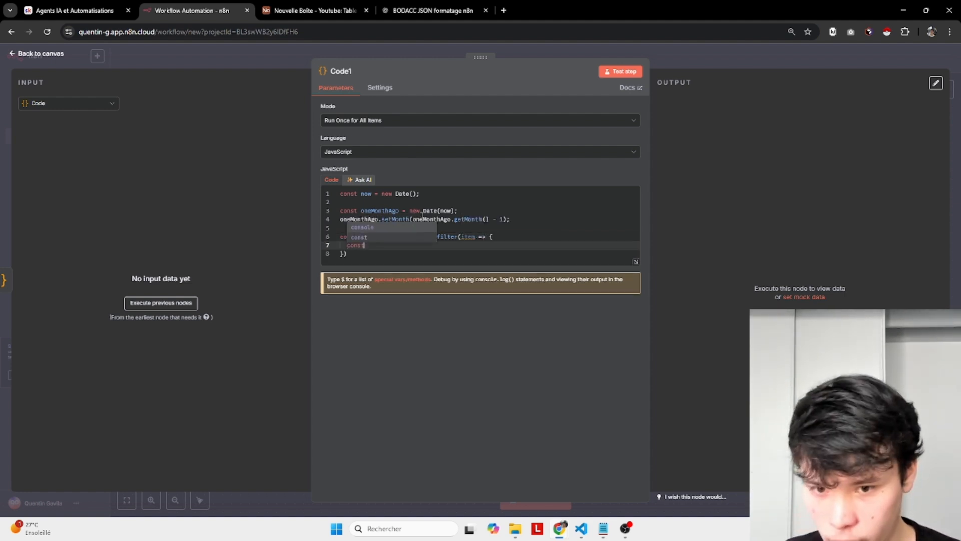
{"action": "type", "text": " dateParution "}
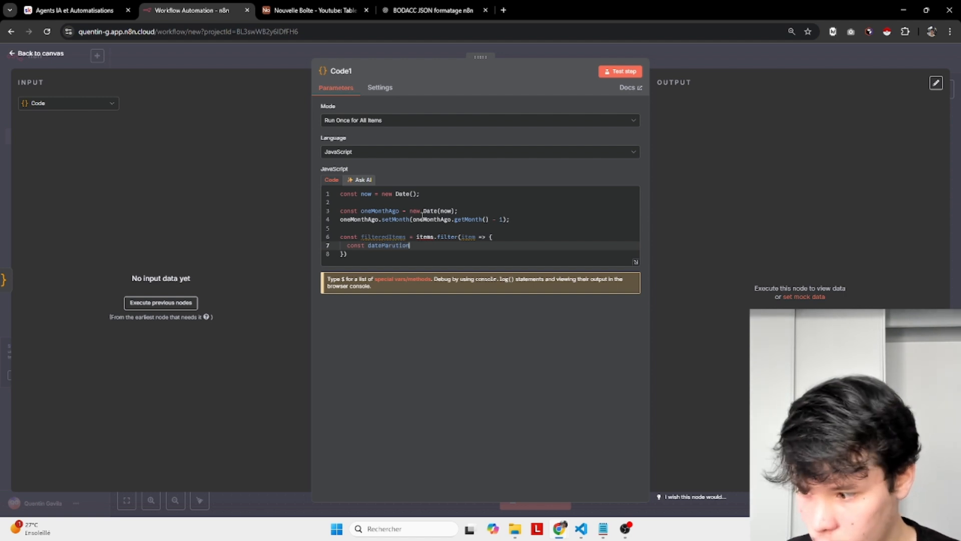
{"action": "type", "text": "= new"}
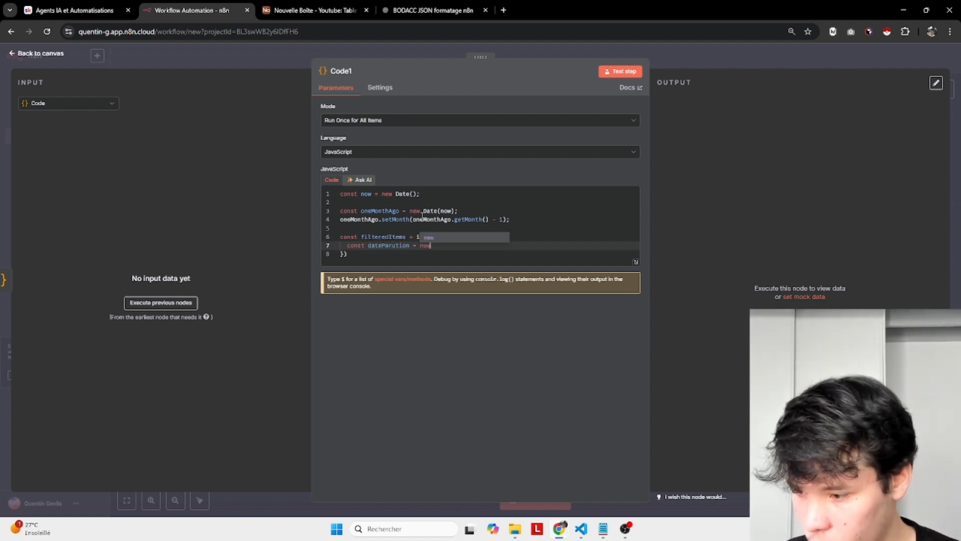
{"action": "type", "text": " Date(item"}
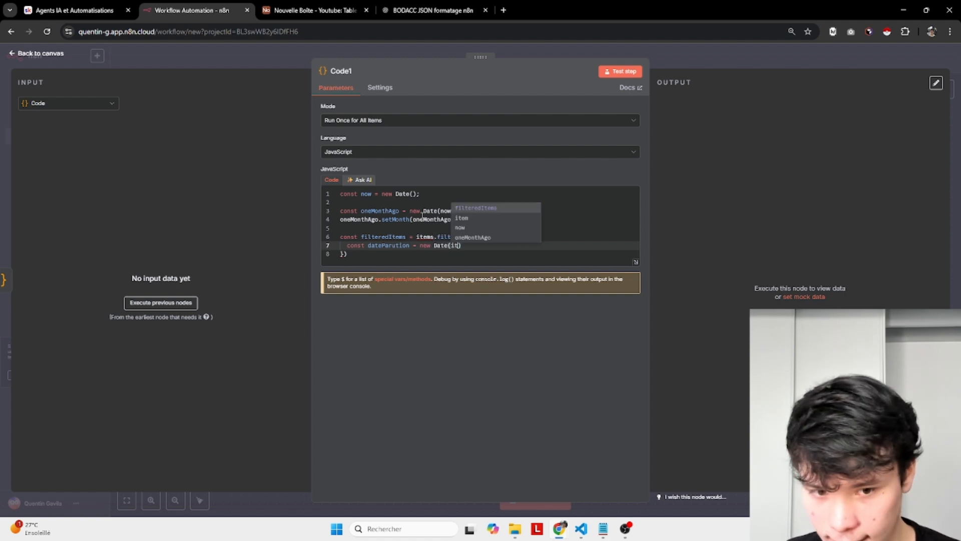
{"action": "type", "text": ".json.date"}
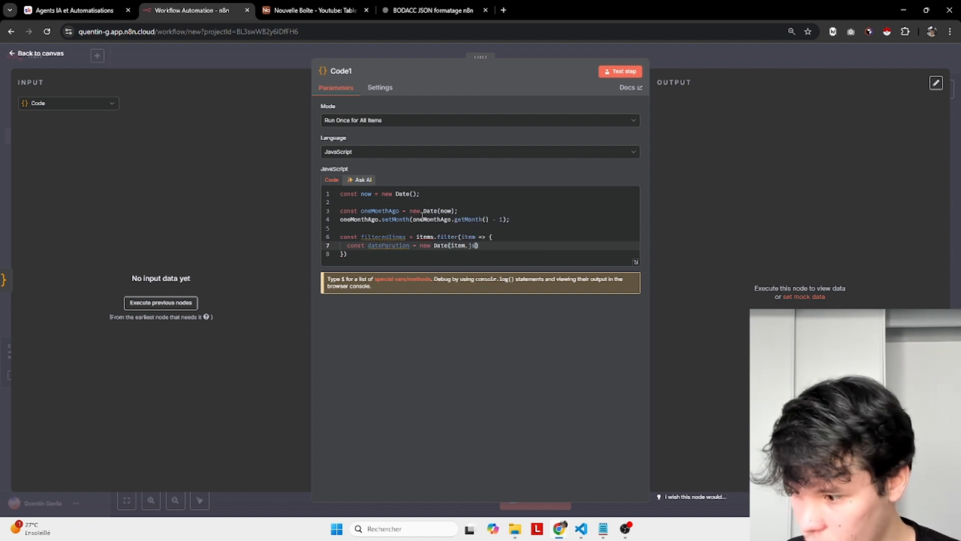
{"action": "type", "text": "parution"}
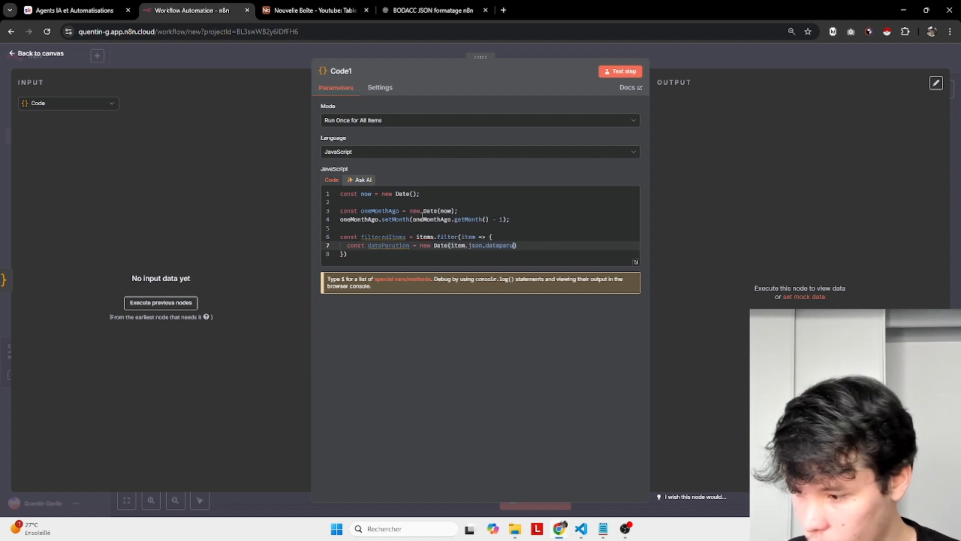
{"action": "key", "text": "Return"}
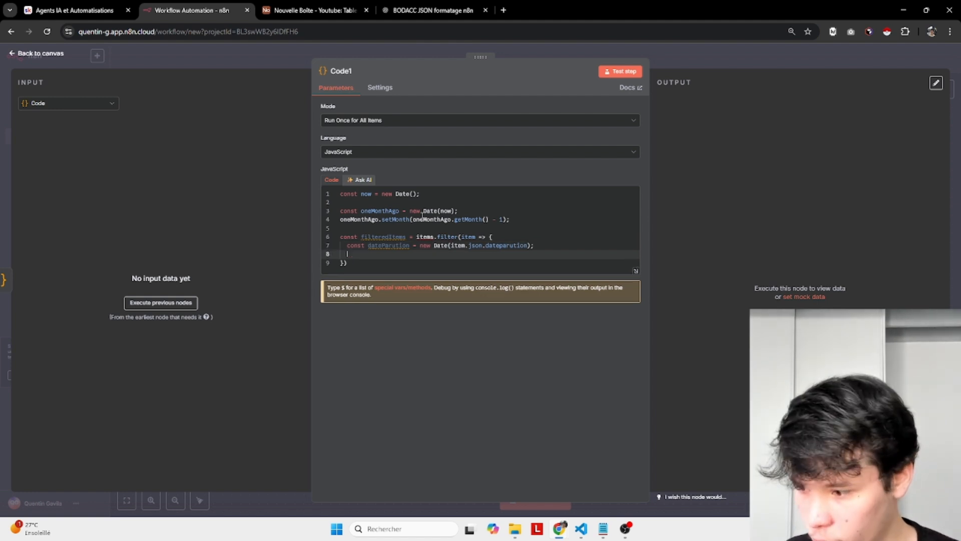
Add a return statement to the filter callback that compares dateParution with oneMonthAgo.
{"action": "type", "text": "return da"}
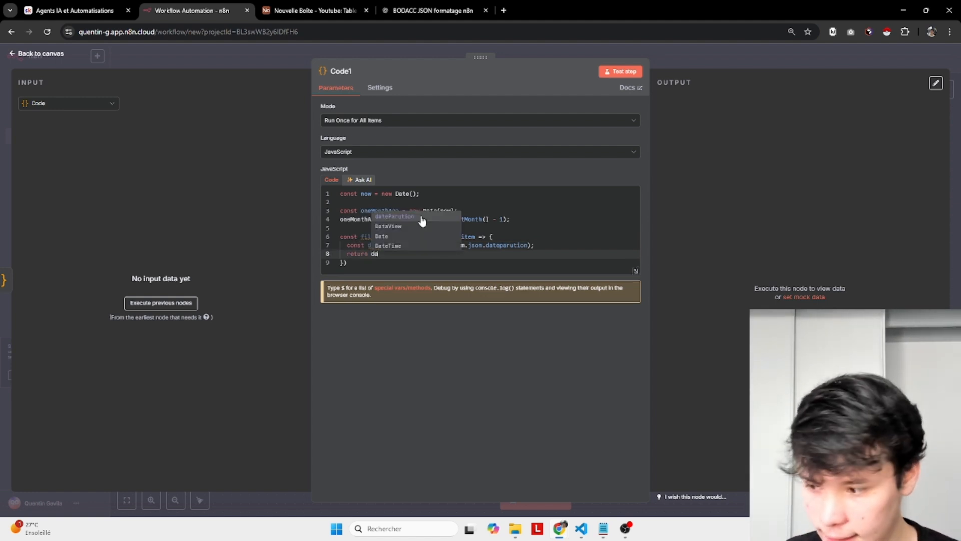
{"action": "type", "text": "teParution ="}
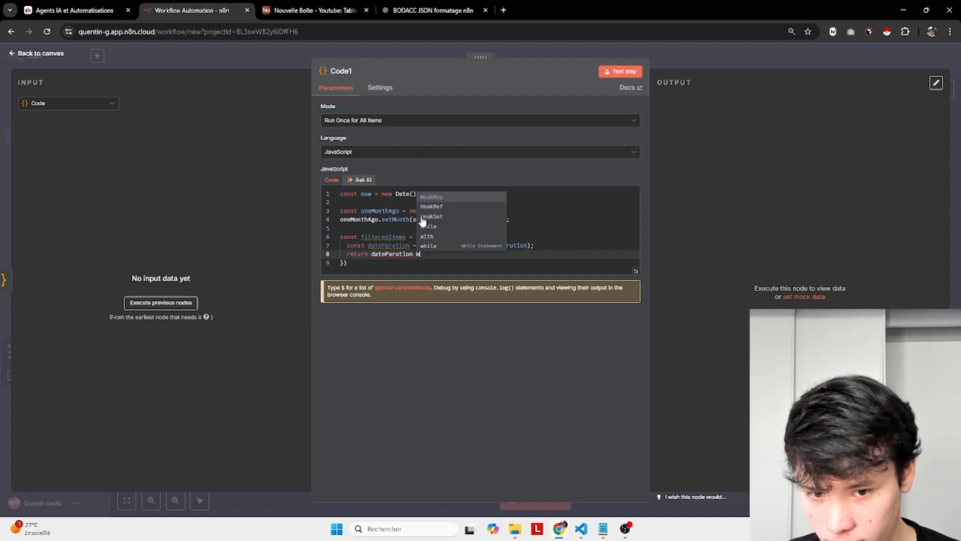
{"action": "type", "text": " oneMonthAgo"}
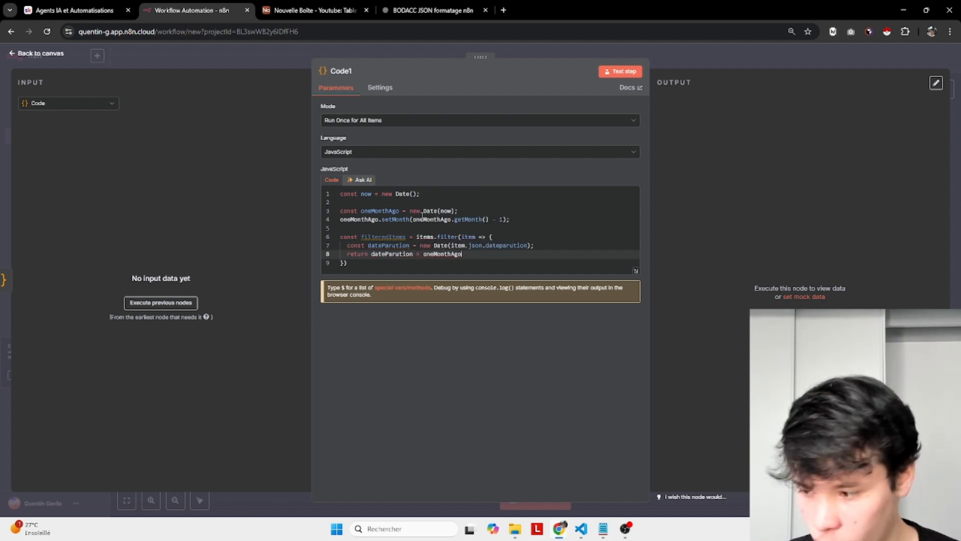
{"action": "type", "text": ";"}
{"action": "key", "text": "Down"}
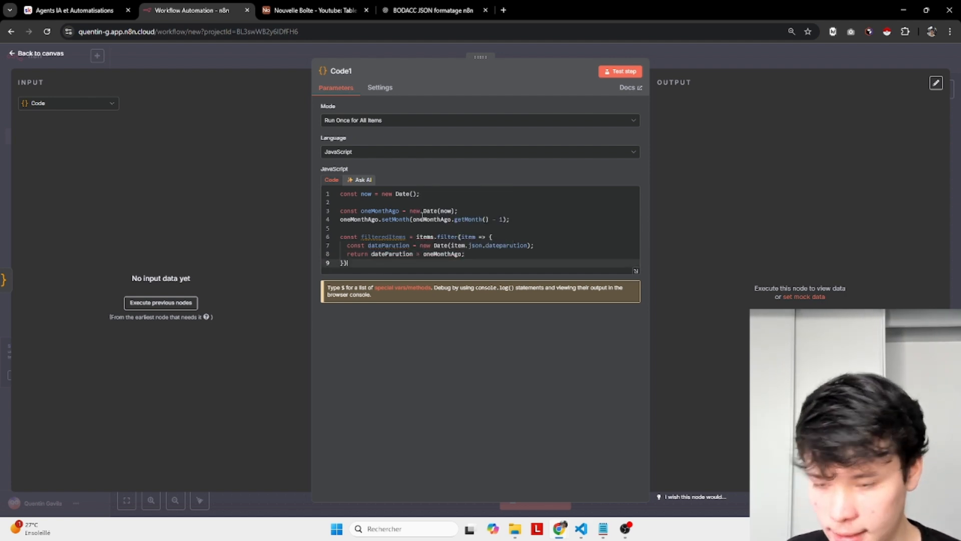
End the script with a return of filteredItems and go back to the workflow canvas.
{"action": "key", "text": "Return"}
{"action": "key", "text": "Return"}
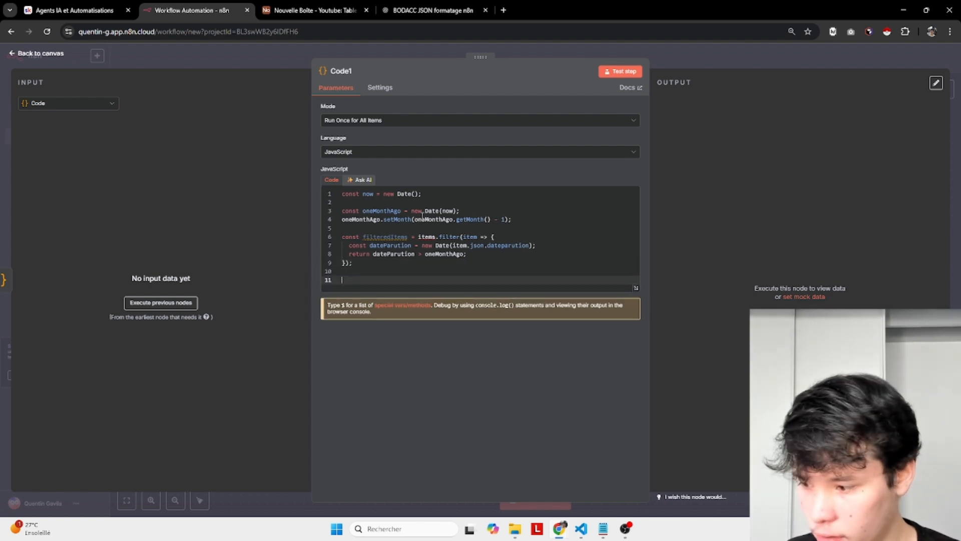
{"action": "type", "text": "return filter"}
{"action": "key", "text": "Tab"}
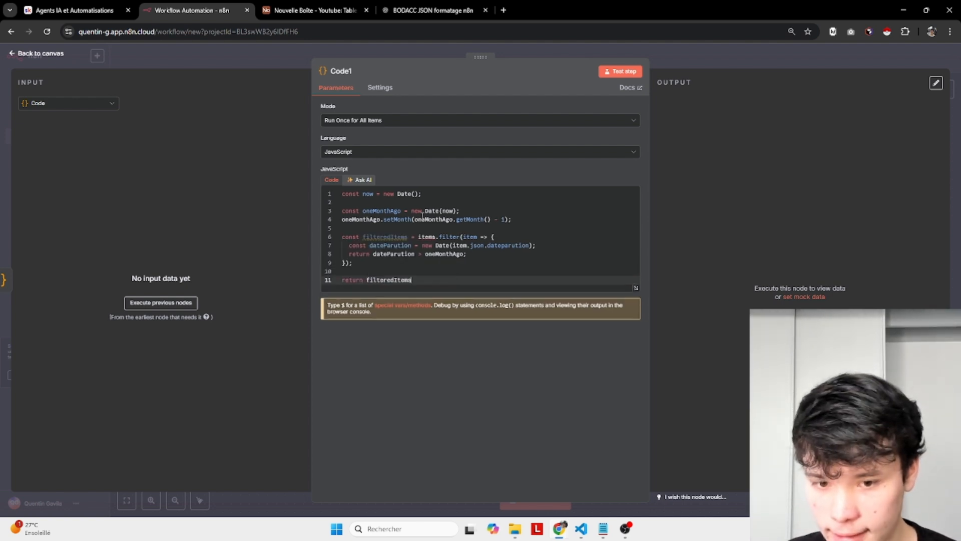
{"action": "left_click", "coordinate": [77, 58]}
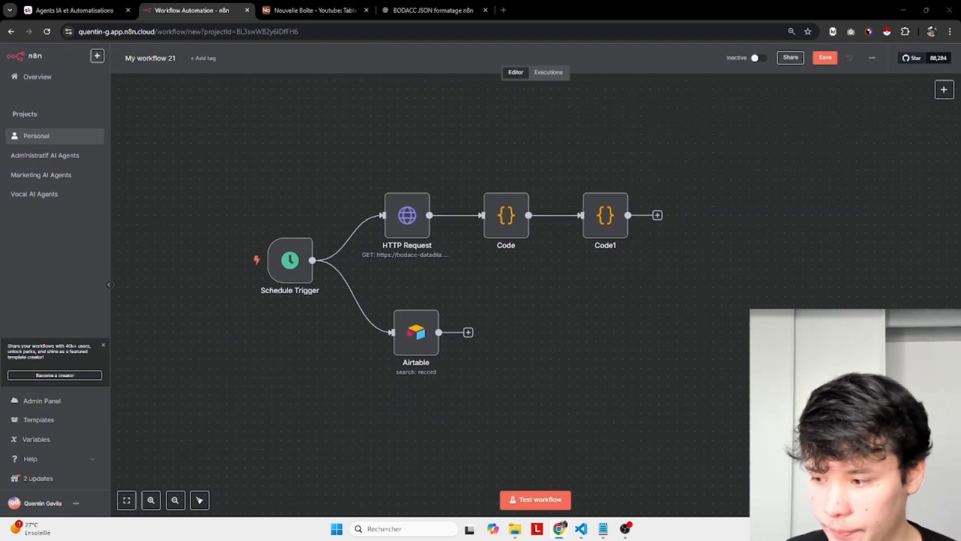
Move the Airtable node below Code1 and add a Merge node to the workflow.
{"action": "left_click_drag", "start_coordinate": [416, 332], "coordinate": [579, 343]}
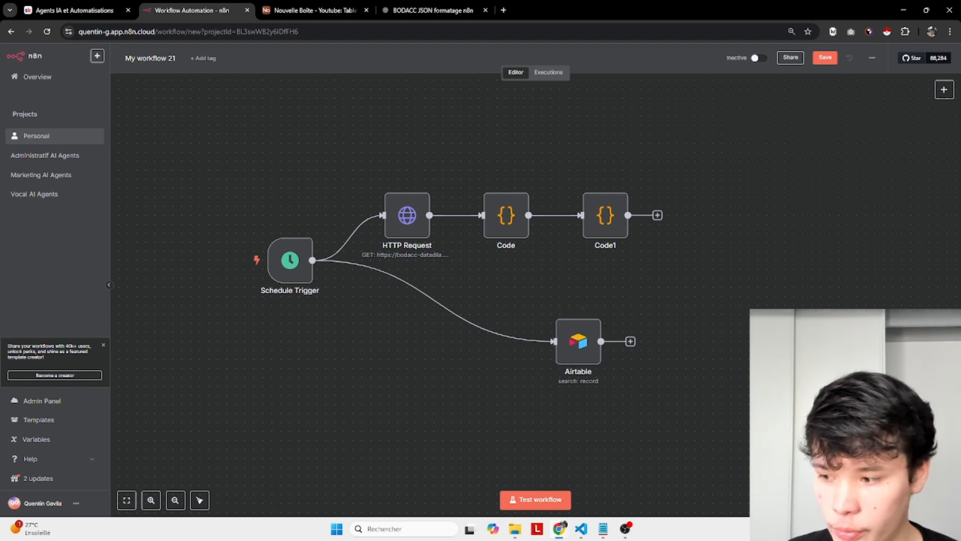
{"action": "scroll", "coordinate": [724, 336], "scroll_direction": "right", "scroll_amount": 2}
{"action": "left_click", "coordinate": [944, 89]}
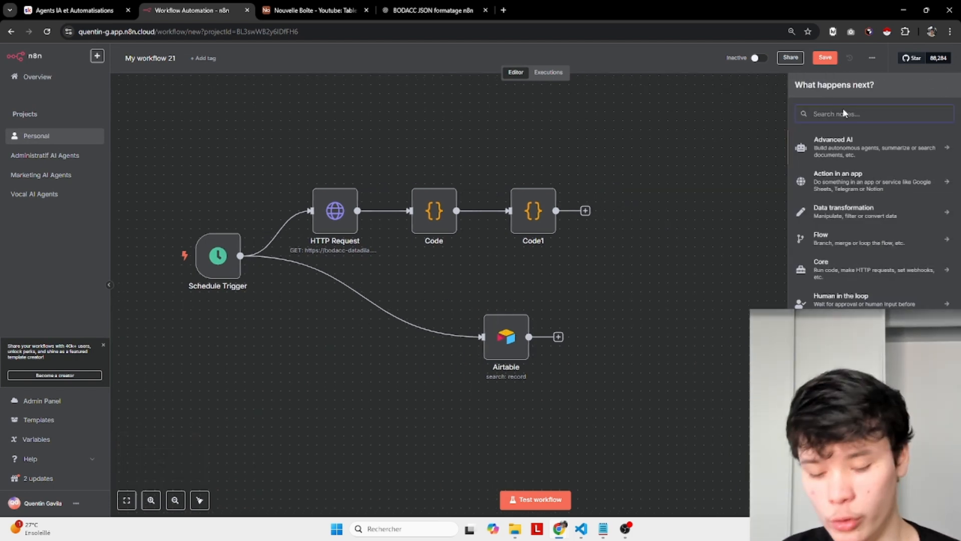
{"action": "type", "text": "merge"}
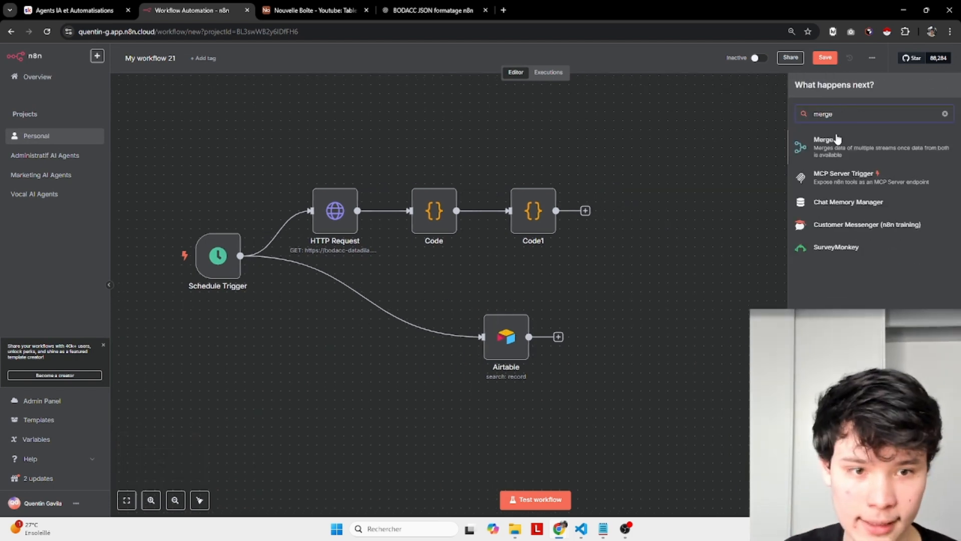
{"action": "left_click", "coordinate": [836, 141]}
{"action": "left_click", "coordinate": [50, 52]}
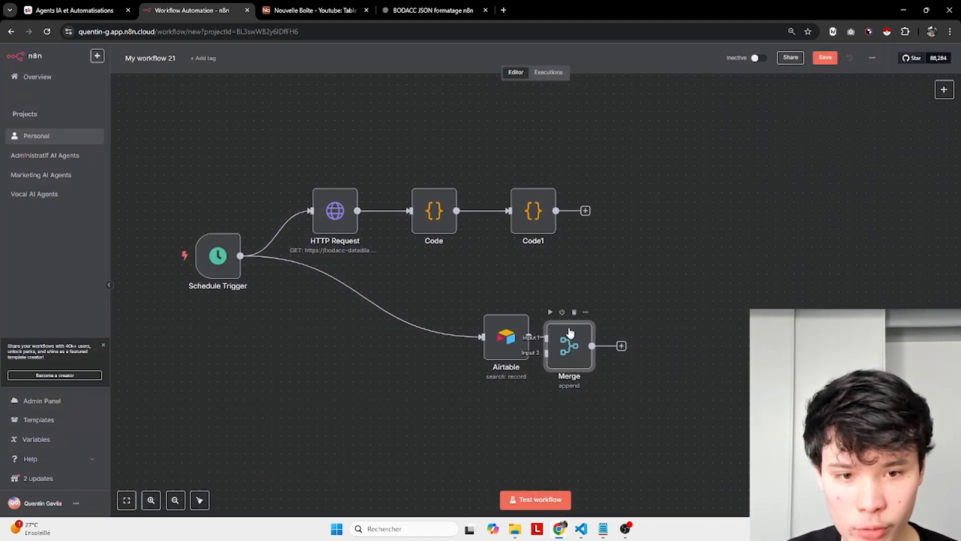
Place the Merge node after Code1 and Airtable, connecting Code1 to Input 1 and Airtable to Input 2.
{"action": "left_click_drag", "start_coordinate": [566, 330], "coordinate": [646, 248]}
{"action": "left_click_drag", "start_coordinate": [475, 135], "coordinate": [603, 272]}
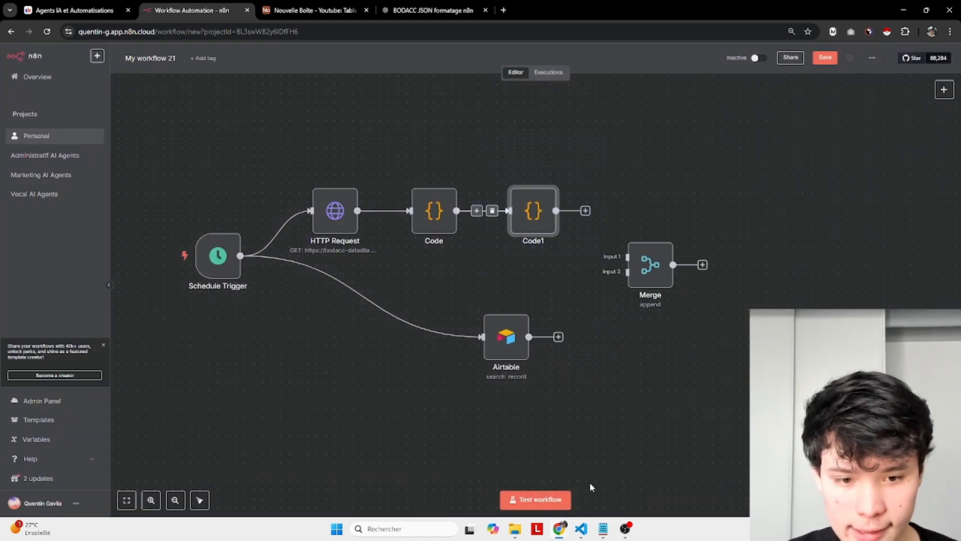
{"action": "left_click", "coordinate": [590, 482]}
{"action": "left_click_drag", "start_coordinate": [479, 398], "coordinate": [560, 281]}
{"action": "left_click_drag", "start_coordinate": [528, 336], "coordinate": [626, 272]}
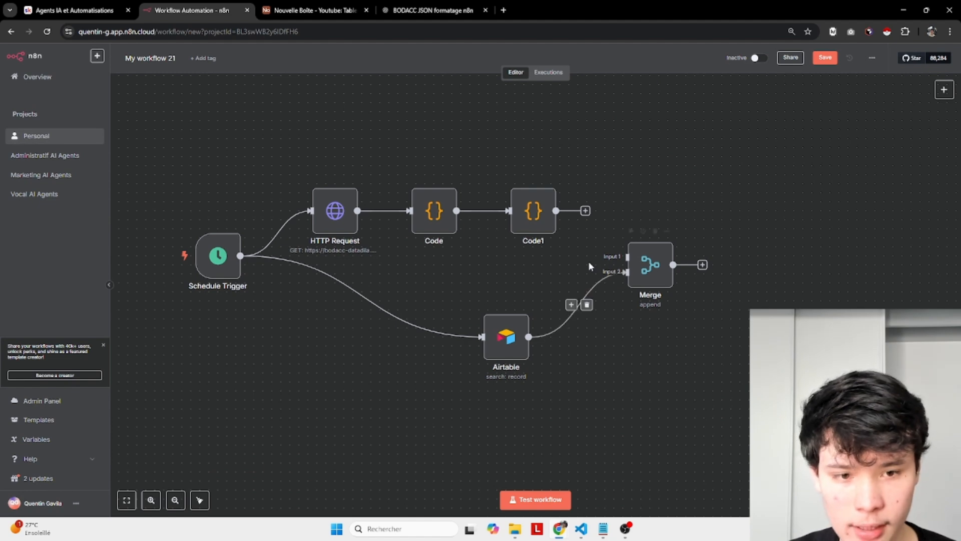
Set the Merge node's mode to Append and return to the canvas.
{"action": "double_click", "coordinate": [649, 263]}
{"action": "left_click", "coordinate": [429, 123]}
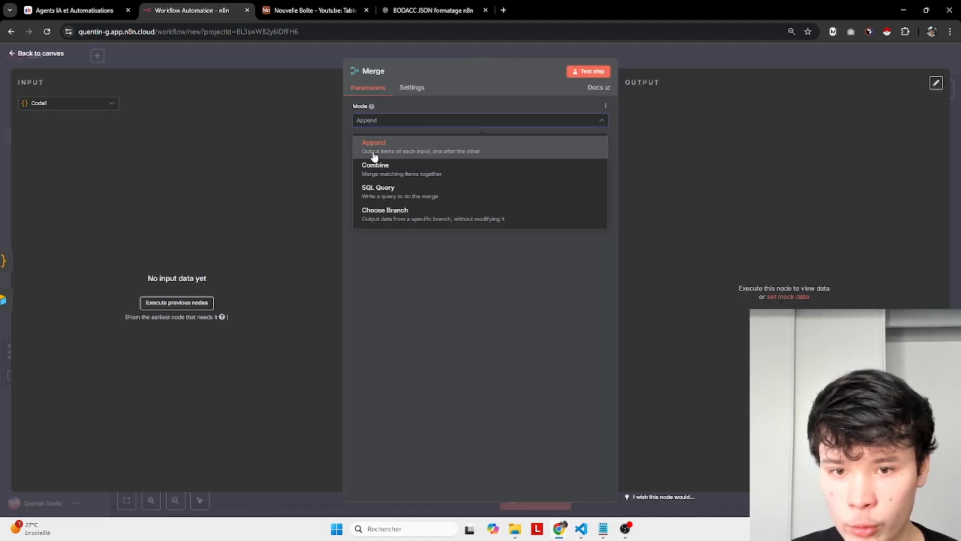
{"action": "left_click", "coordinate": [465, 155]}
{"action": "left_click", "coordinate": [41, 54]}
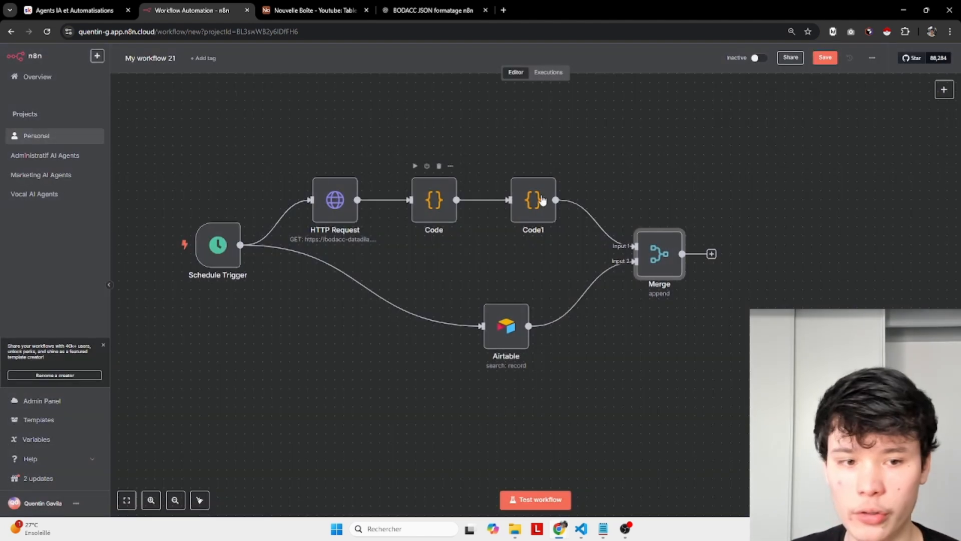
Add a Code node directly after the Merge node.
{"action": "left_click", "coordinate": [639, 265]}
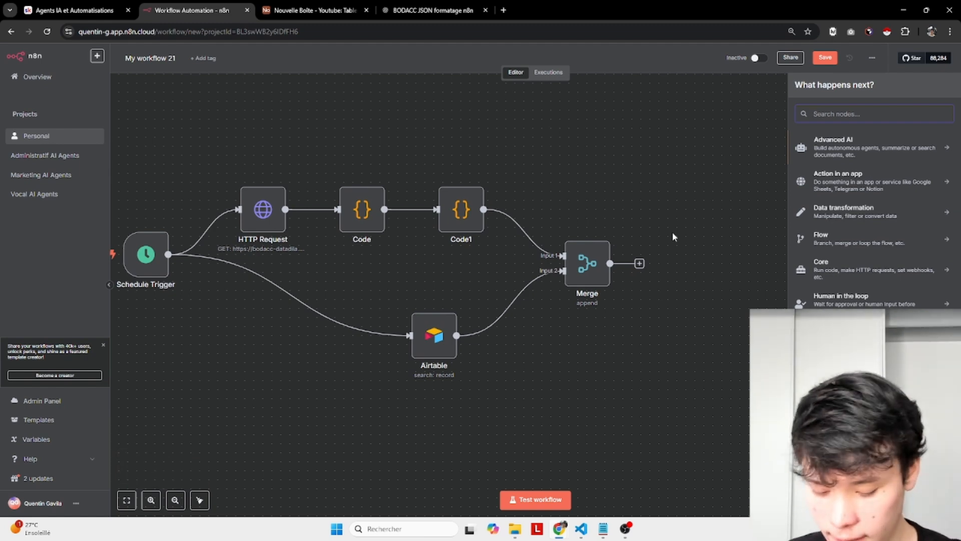
{"action": "type", "text": "code"}
{"action": "left_click", "coordinate": [851, 146]}
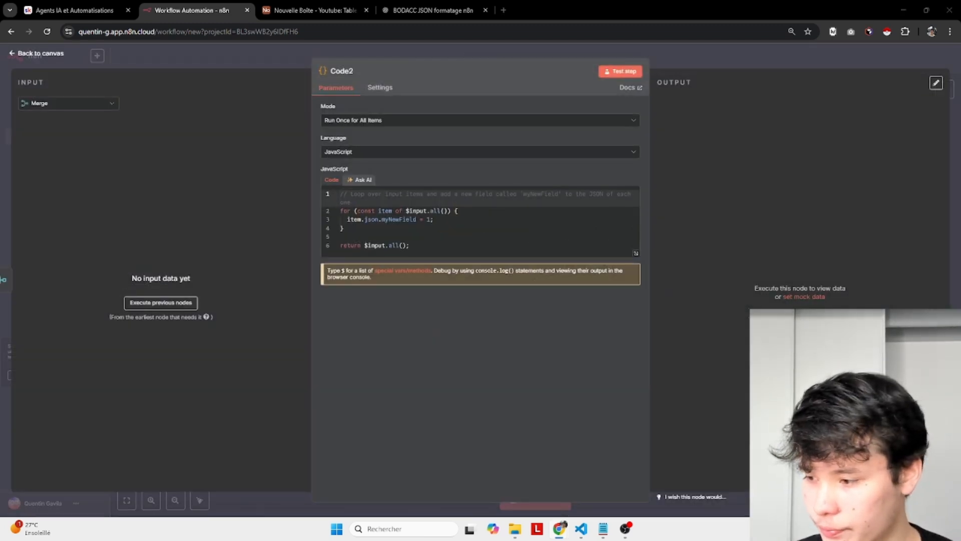
Replace Code2's default JavaScript with a script deduplicating the merged items through a Map keyed on 'id', and return to the canvas.
{"action": "left_click", "coordinate": [497, 214]}
{"action": "key", "text": "ctrl+a"}
{"action": "key", "text": "BackSpace"}
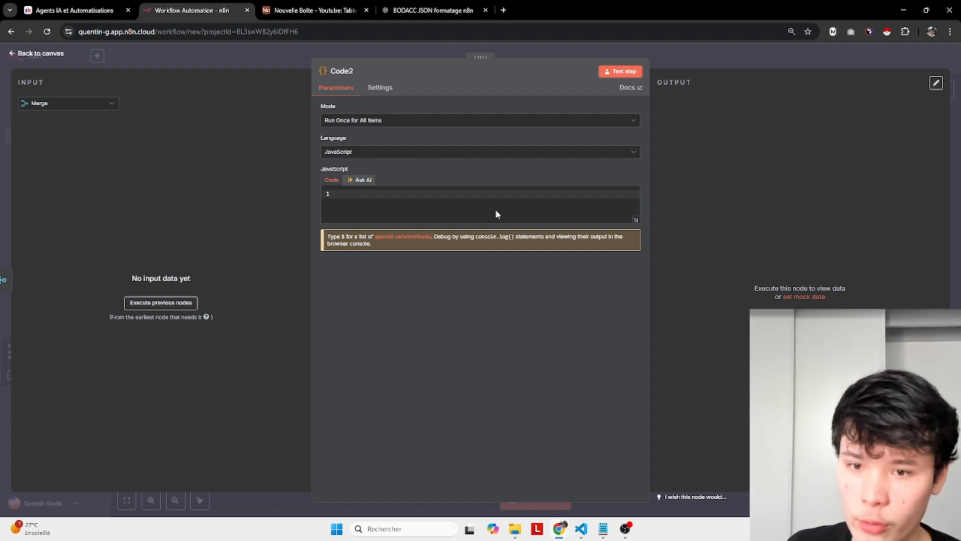
{"action": "type", "text": "const uniqueKey = 'id'; const inputData = items.map(item => item.json);   const dedupedMap = new Map(); for (const item of inputData) {   const key = item[uniqueKey];   if (!dedupedMap.has(key)) {     dedupedMap.set(key, item);   } }  return Array.from(dedupedMap.values()).map(json => ({json}));"}
{"action": "key", "text": "Escape"}
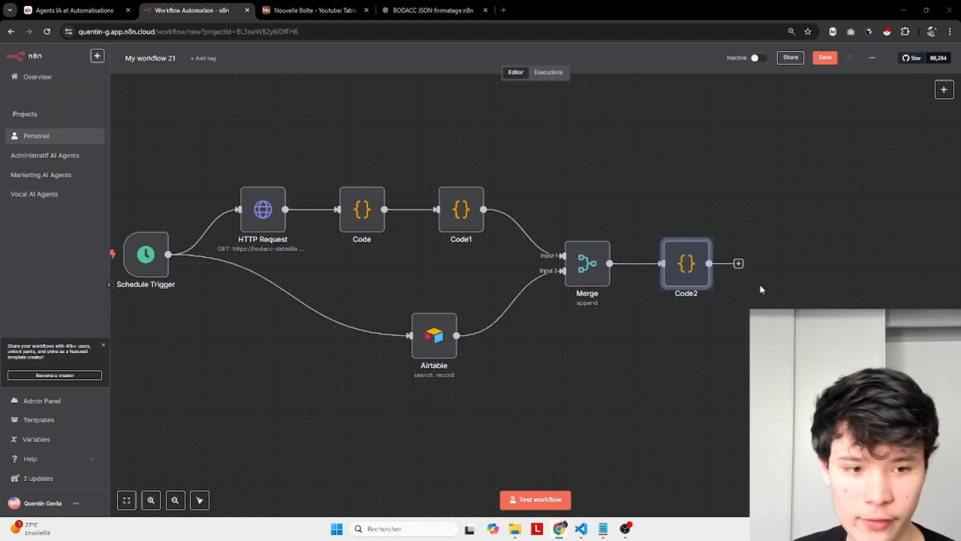
Add an Airtable "Create a record" node after Code2 and connect it with the Airtable - GS credential.
{"action": "left_click", "coordinate": [739, 263]}
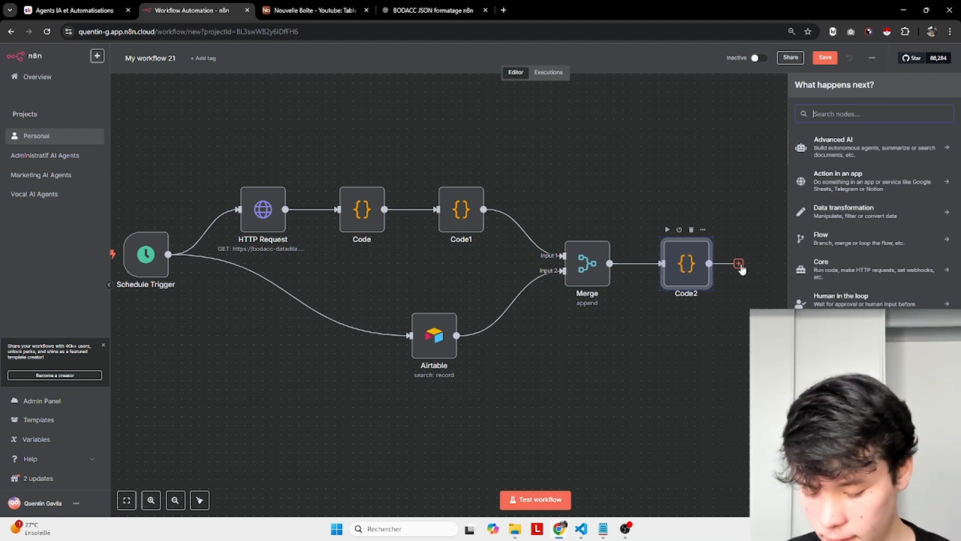
{"action": "type", "text": "airt"}
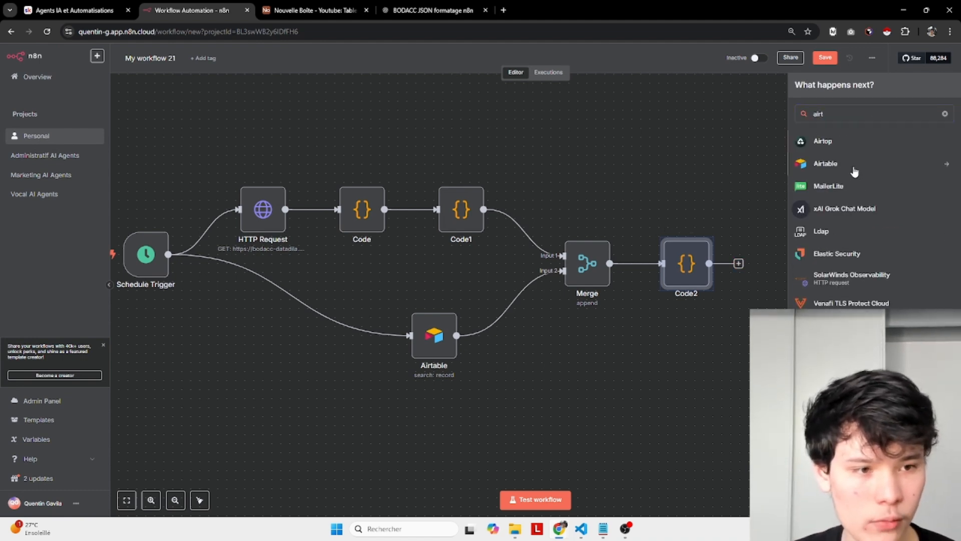
{"action": "left_click", "coordinate": [855, 172]}
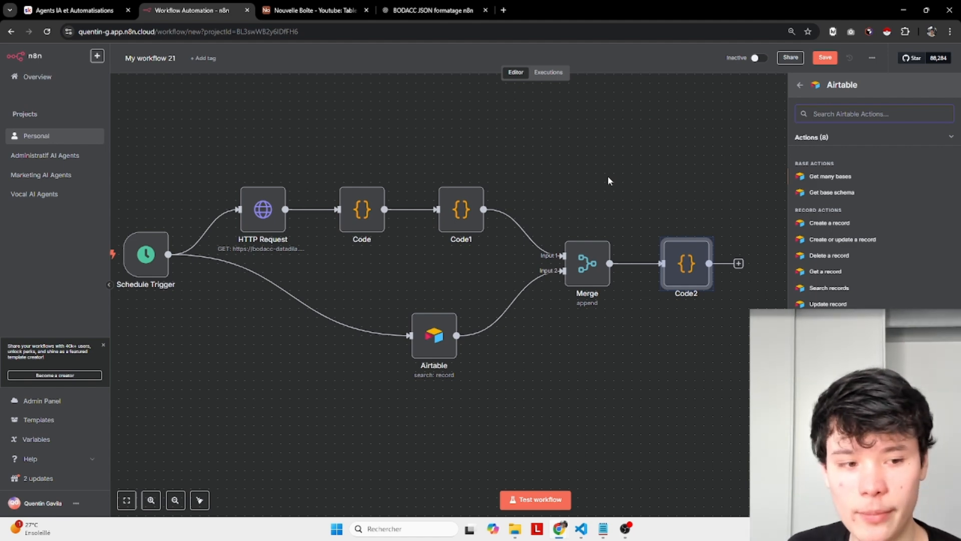
{"action": "left_click", "coordinate": [838, 227]}
{"action": "left_click", "coordinate": [381, 118]}
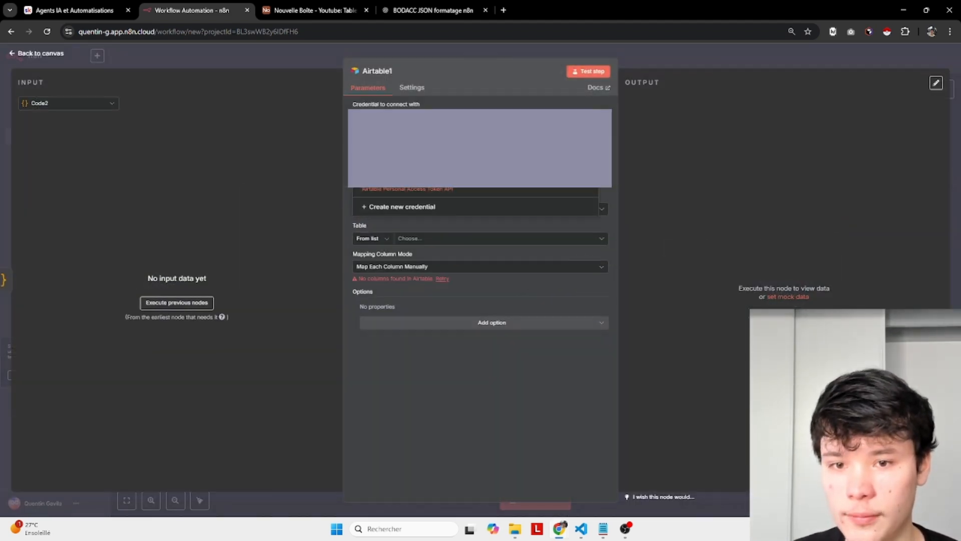
{"action": "left_click", "coordinate": [382, 118]}
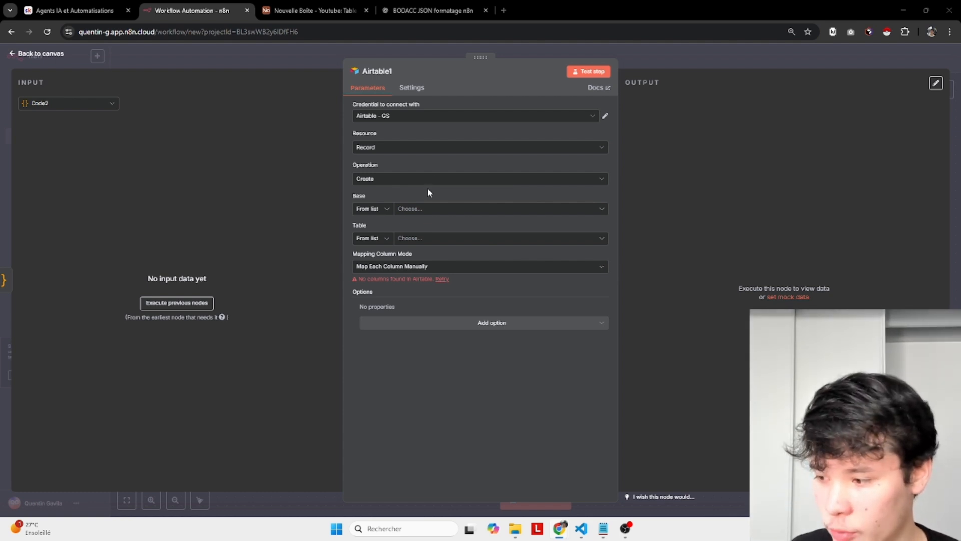
Set the new Airtable node's base to Nouvelle Boîte - Youtube and its table to Table 1.
{"action": "left_click", "coordinate": [420, 210]}
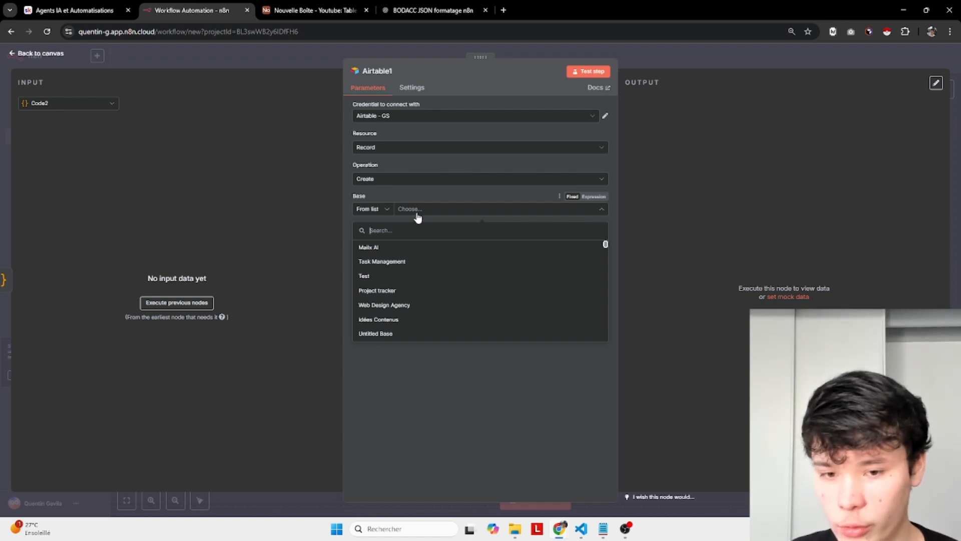
{"action": "type", "text": "nouvelle bo"}
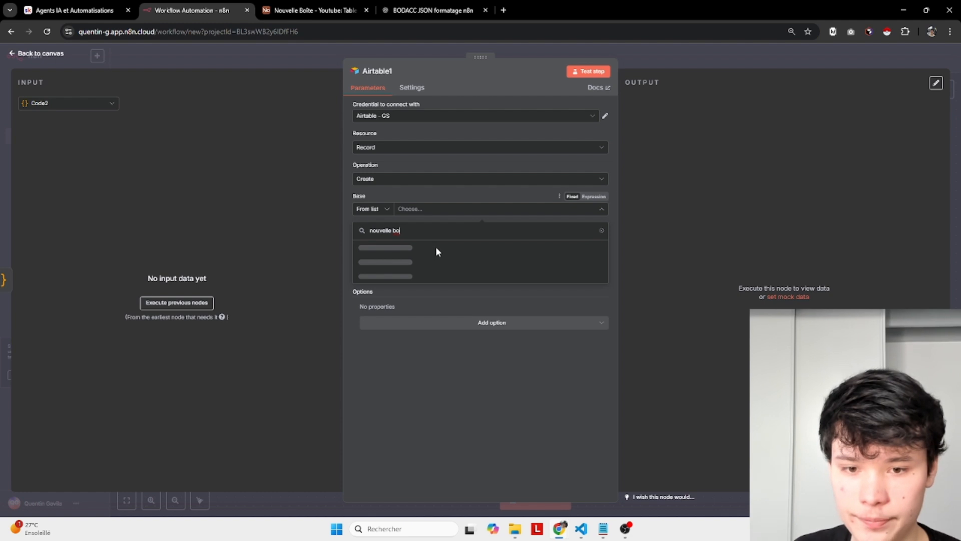
{"action": "left_click", "coordinate": [451, 261]}
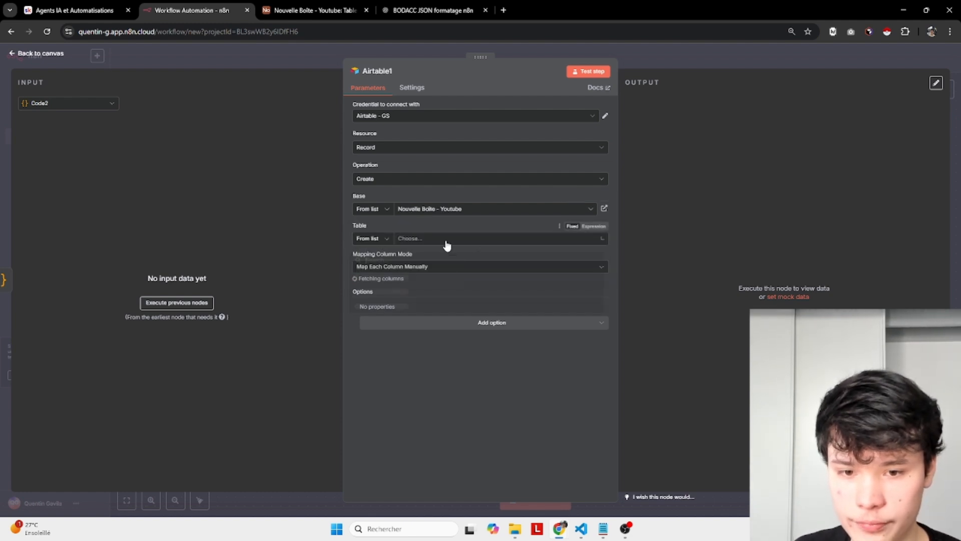
{"action": "left_click", "coordinate": [447, 240]}
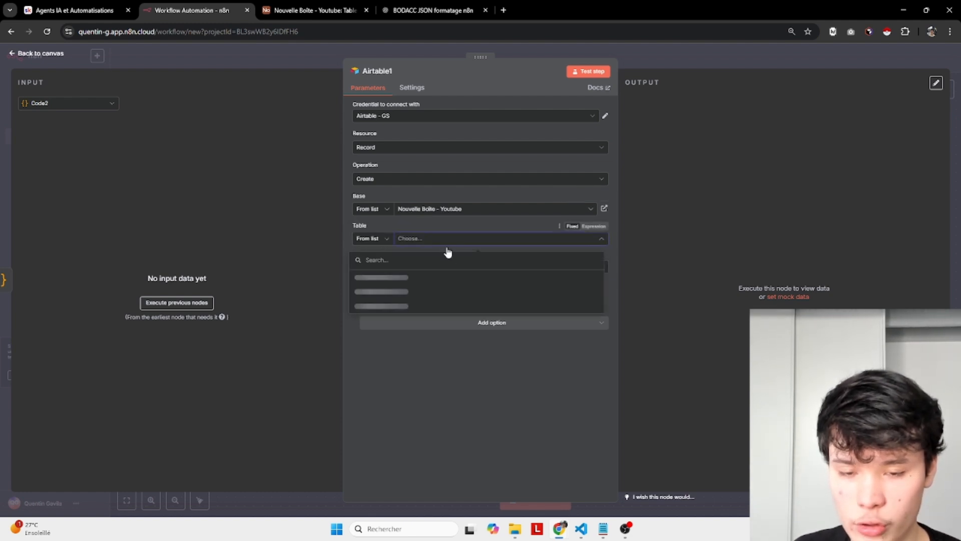
{"action": "left_click", "coordinate": [451, 279]}
Compare the Airtable node's value fields with the columns of the Nouvelle Boîte - Youtube table, and return to the canvas.
{"action": "scroll", "coordinate": [428, 250], "scroll_direction": "down", "scroll_amount": 1}
{"action": "scroll", "coordinate": [426, 245], "scroll_direction": "down", "scroll_amount": 2}
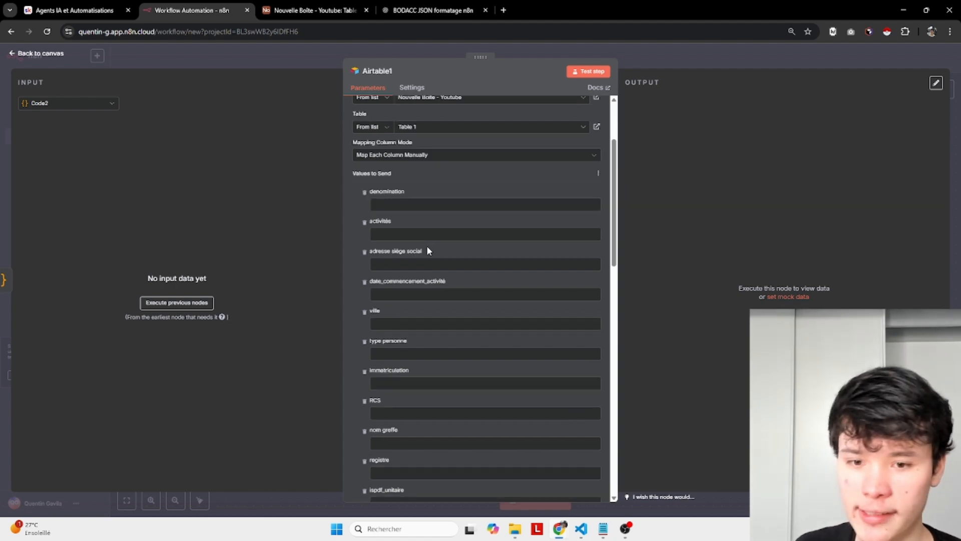
{"action": "double_click", "coordinate": [377, 153]}
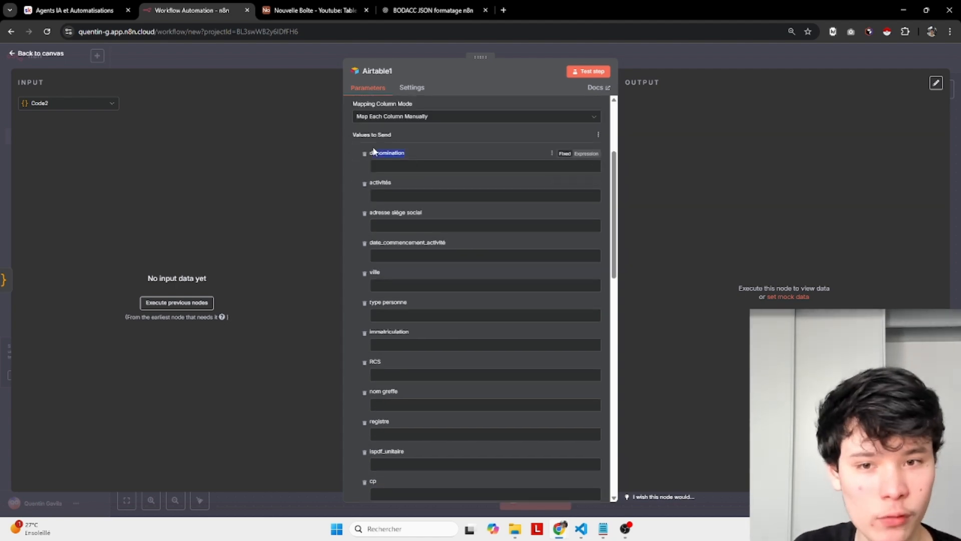
{"action": "left_click", "coordinate": [321, 10]}
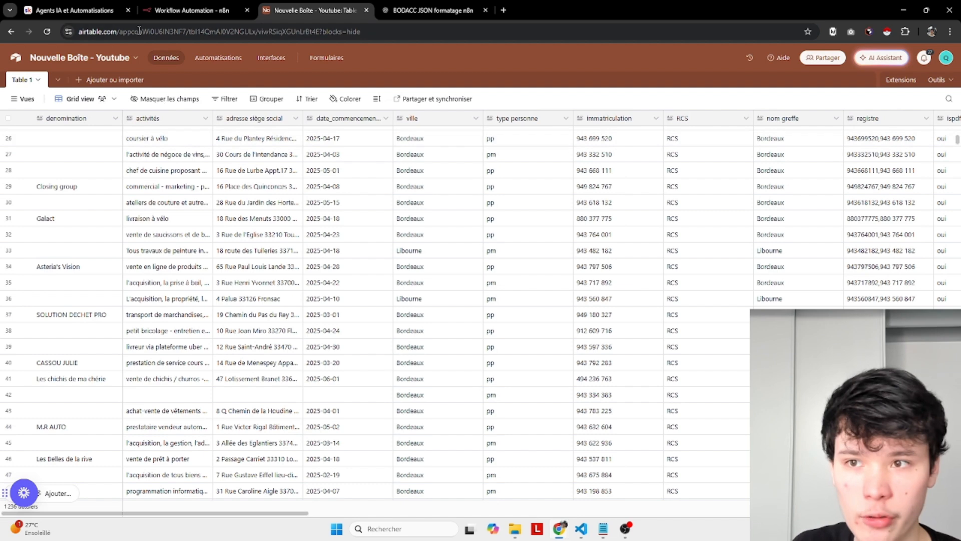
{"action": "left_click", "coordinate": [191, 10]}
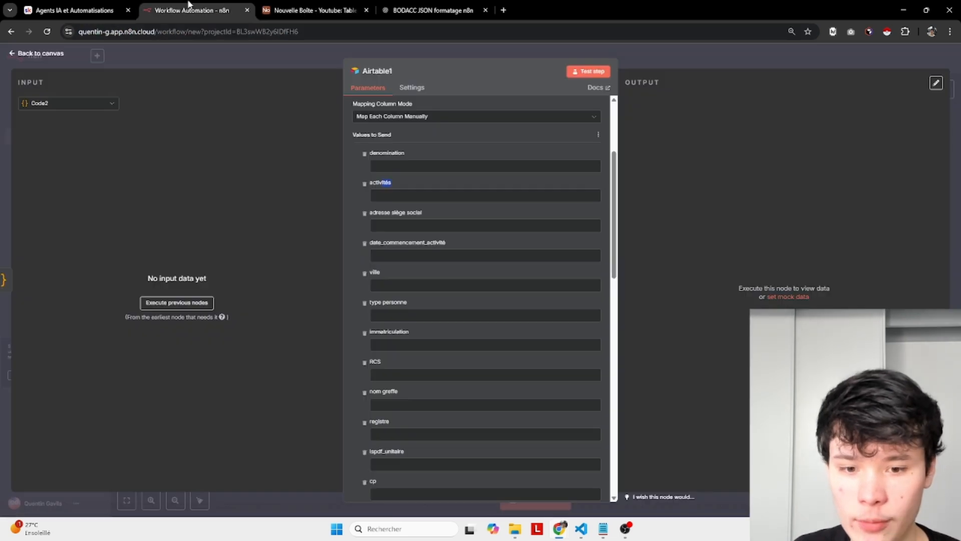
{"action": "left_click", "coordinate": [449, 167]}
{"action": "left_click", "coordinate": [41, 53]}
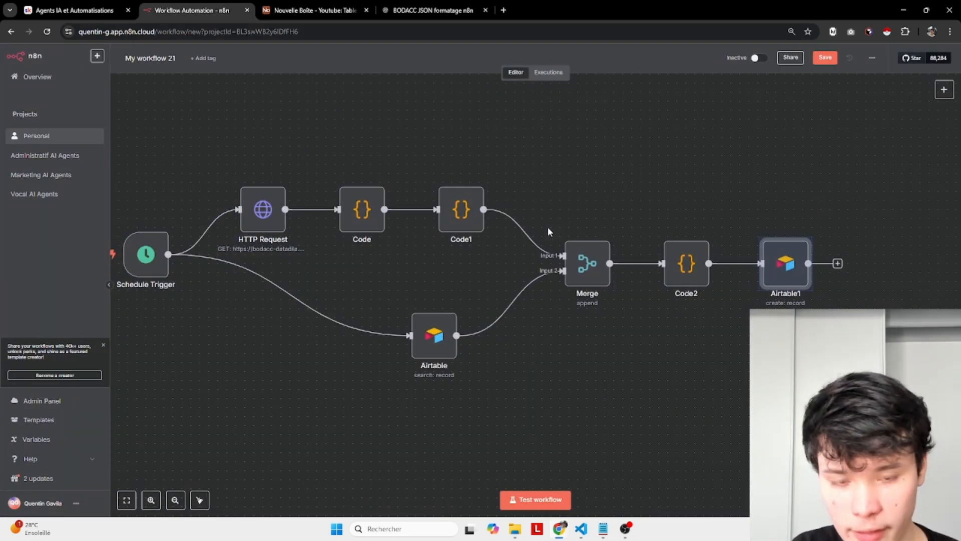
Test the workflow with Airtable1 disconnected from Code2, and reconnect Code2's output to Airtable1 once it has run.
{"action": "left_click", "coordinate": [744, 265]}
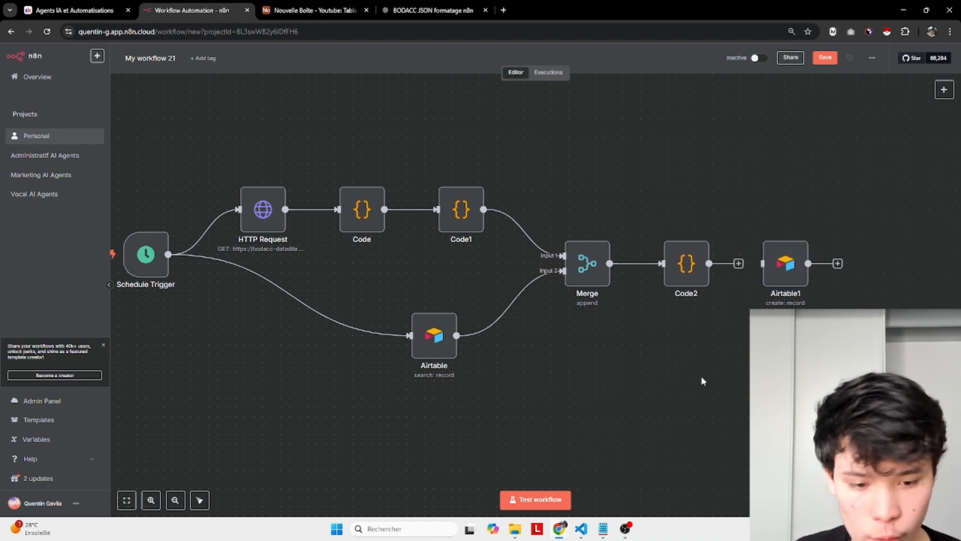
{"action": "left_click", "coordinate": [553, 501]}
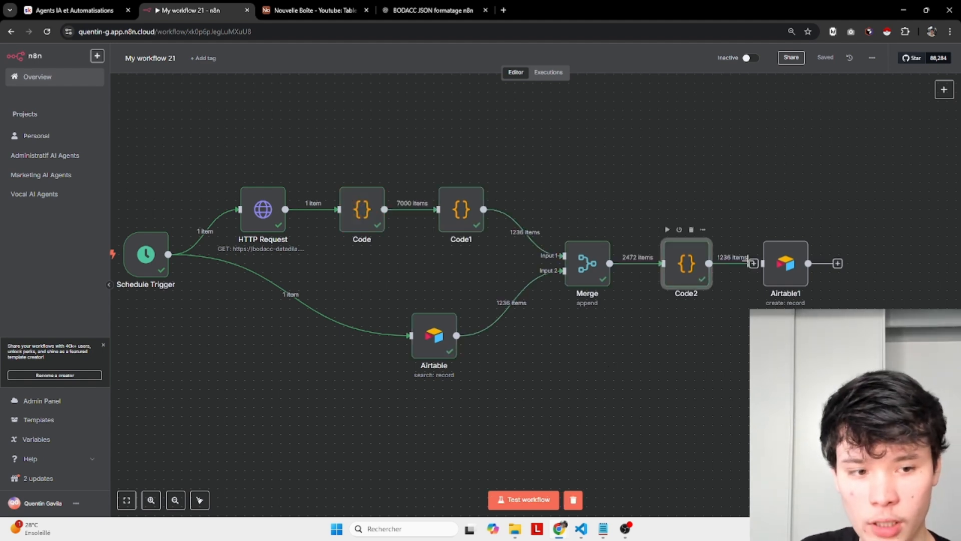
{"action": "left_click_drag", "start_coordinate": [767, 271], "coordinate": [782, 272]}
{"action": "left_click_drag", "start_coordinate": [645, 186], "coordinate": [738, 331]}
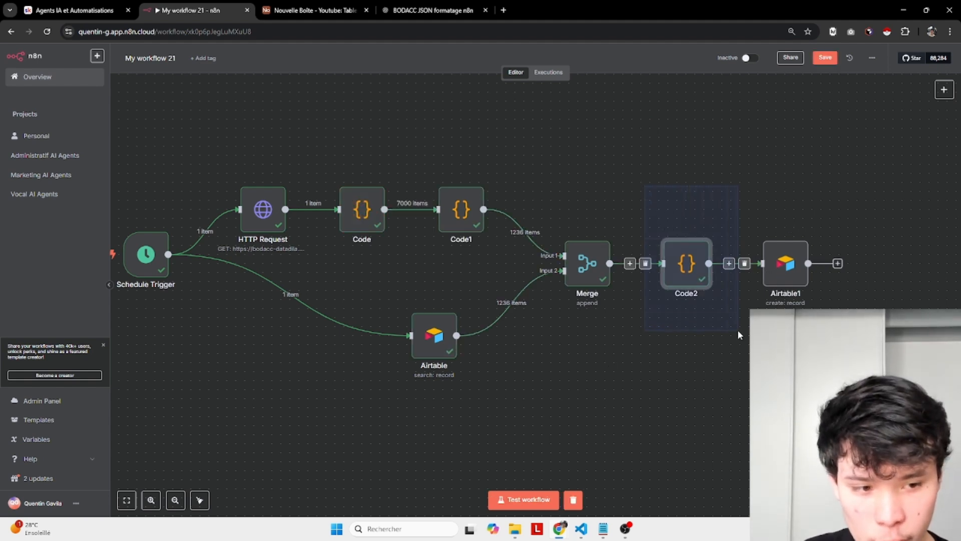
In Airtable1, map numeroIdentification to adresse siège social, nom to activités and prenom to denomination, and return to the canvas.
{"action": "left_click", "coordinate": [788, 269]}
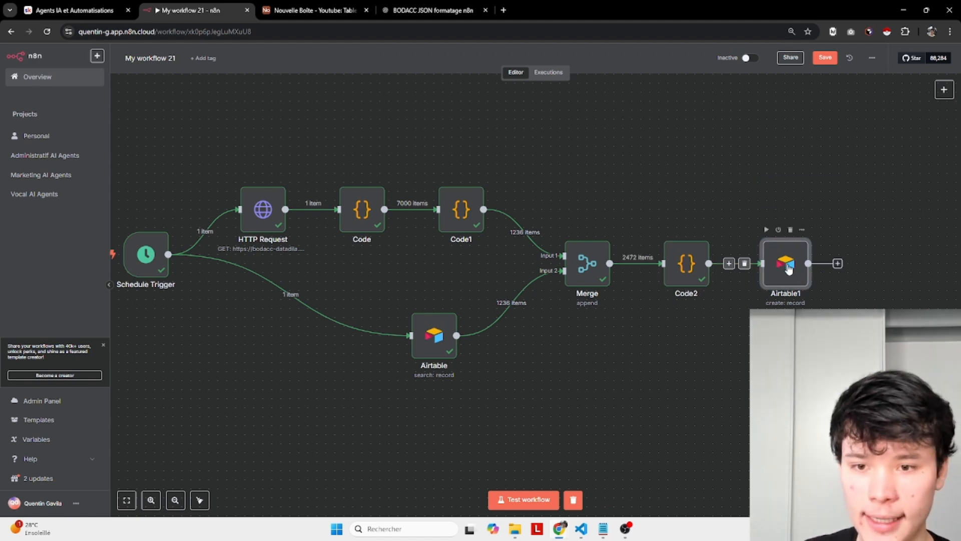
{"action": "double_click", "coordinate": [789, 269]}
{"action": "scroll", "coordinate": [416, 209], "scroll_direction": "down", "scroll_amount": 2}
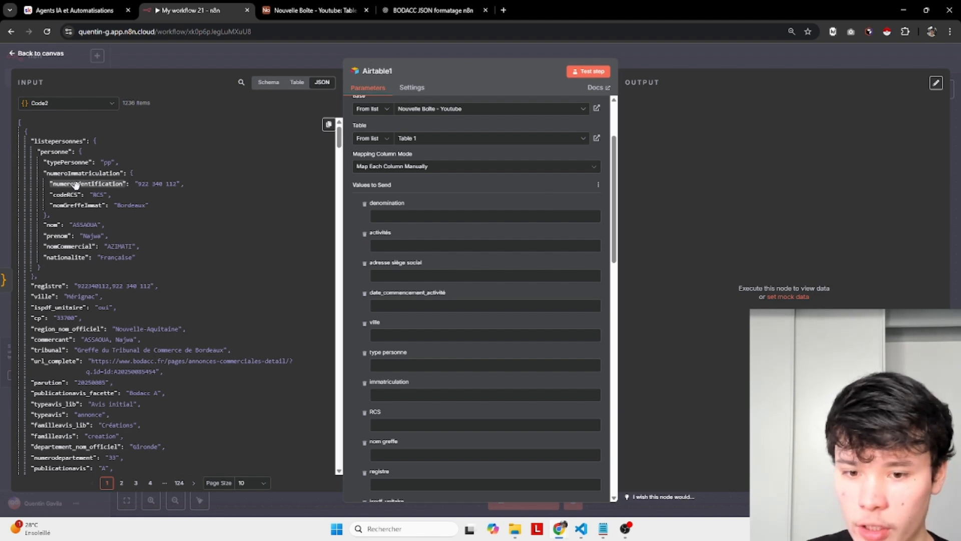
{"action": "left_click_drag", "start_coordinate": [66, 184], "coordinate": [398, 276]}
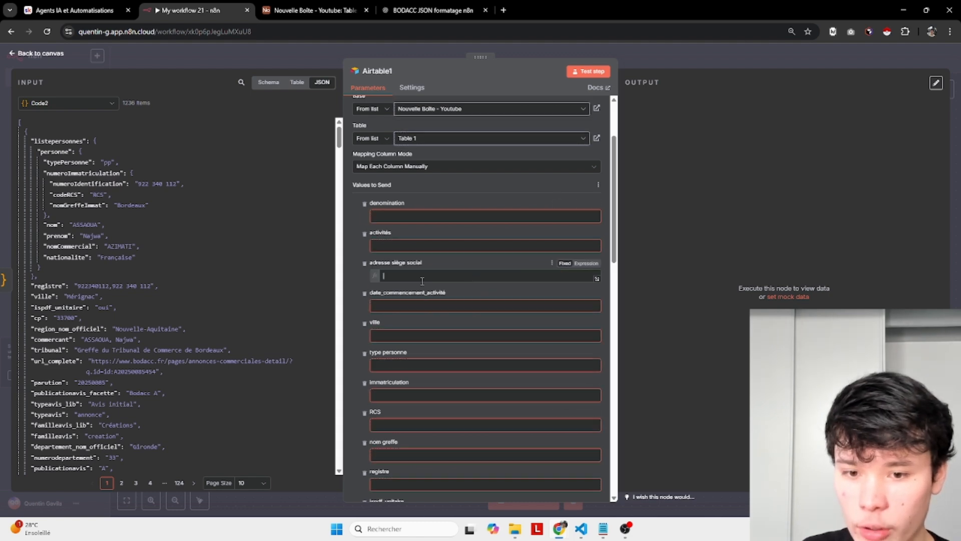
{"action": "left_click_drag", "start_coordinate": [48, 225], "coordinate": [440, 222]}
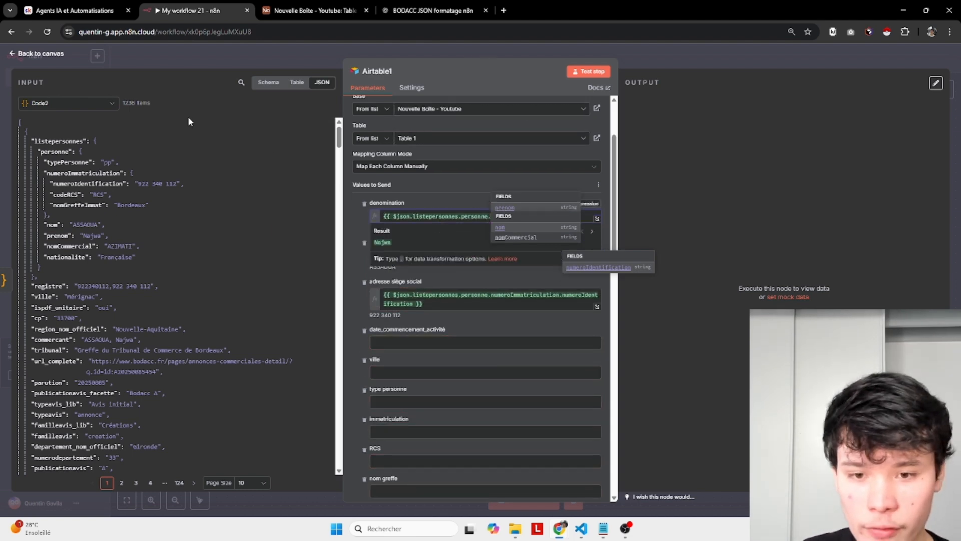
{"action": "left_click_drag", "start_coordinate": [52, 286], "coordinate": [416, 342]}
{"action": "left_click", "coordinate": [54, 54]}
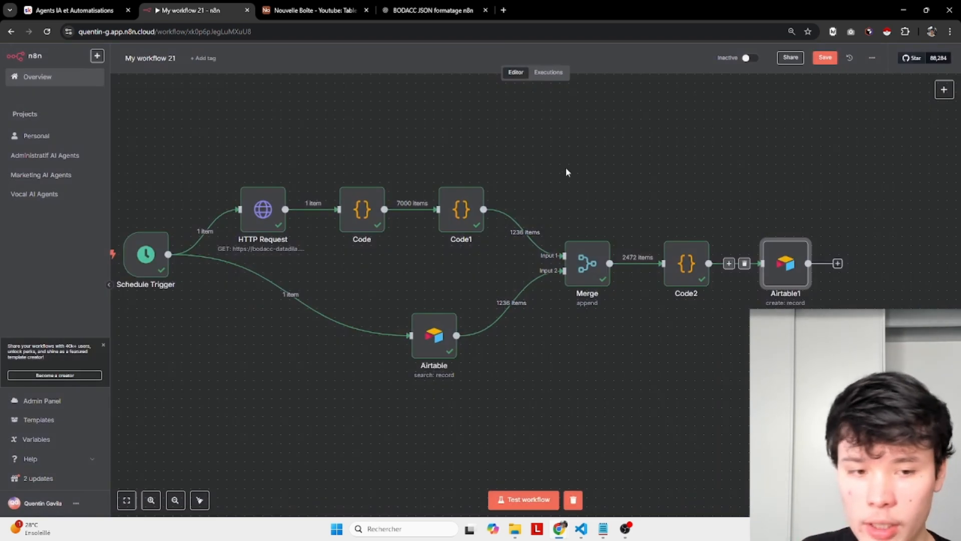
{"action": "scroll", "coordinate": [549, 196], "scroll_direction": "right", "scroll_amount": 3}
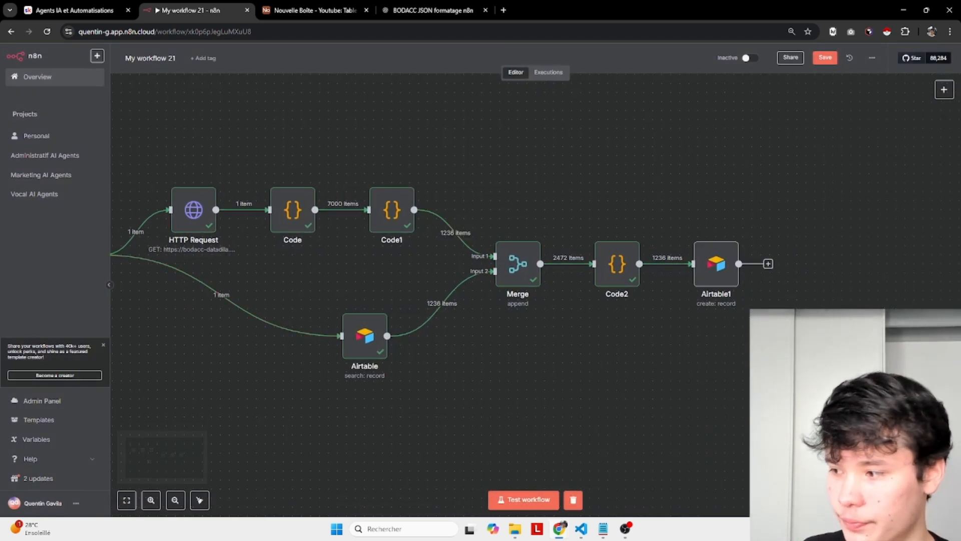